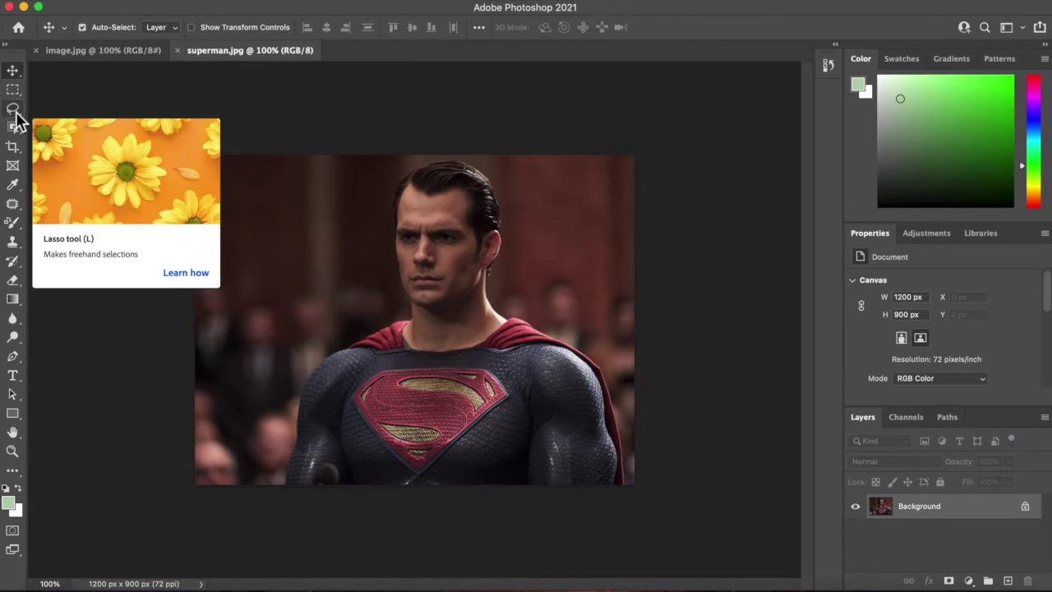
Trace a rough freehand Lasso outline around Superman's head and torso, then deselect it.
left_click(14, 111)
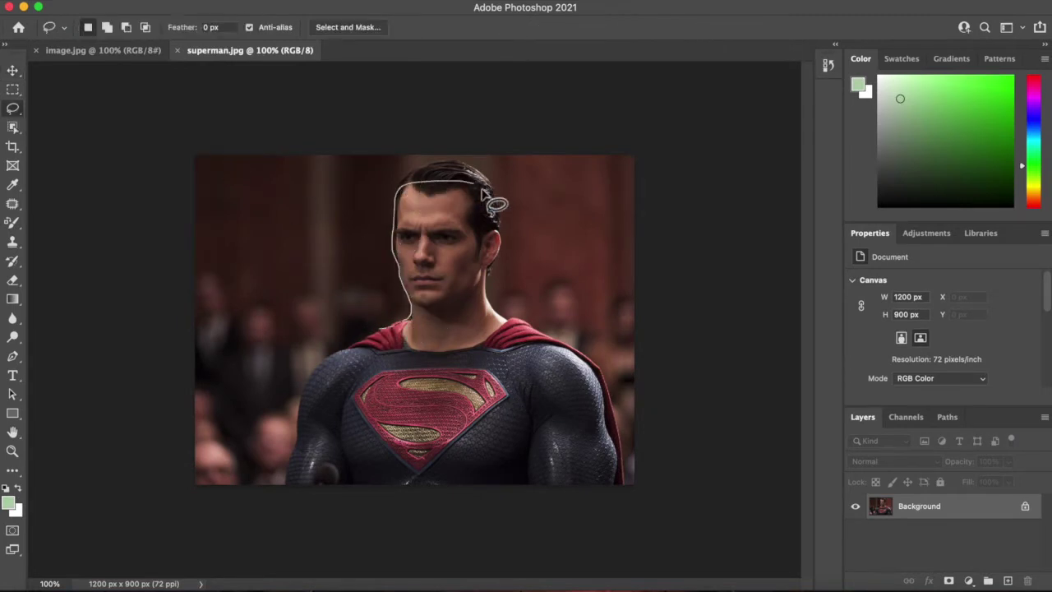
mouse_move(598, 420)
left_mouse_down()
mouse_move(307, 417)
mouse_move(379, 325)
left_mouse_up()
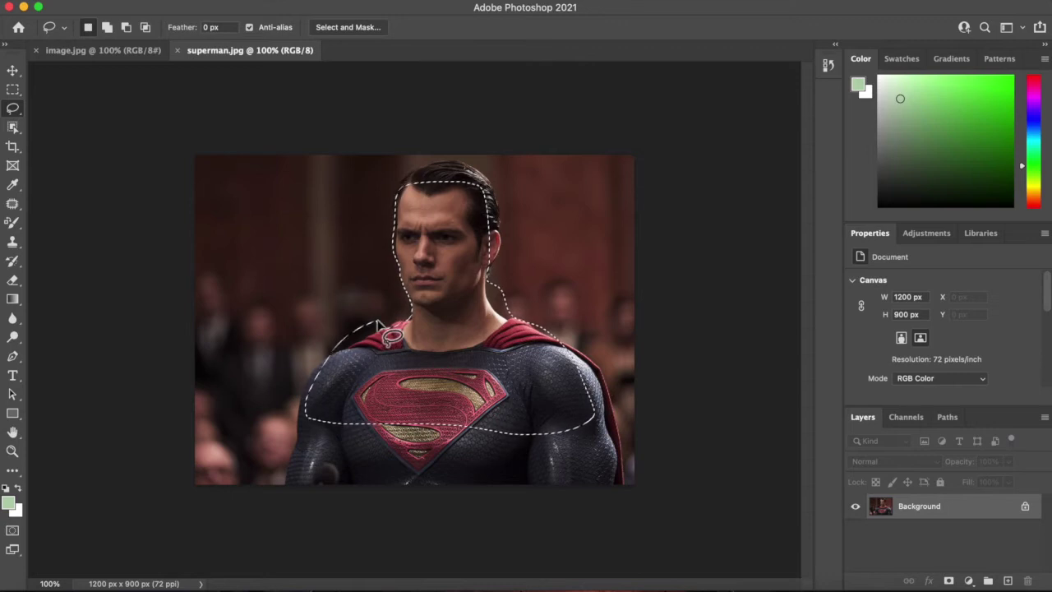
left_click_drag(329, 354, 378, 323)
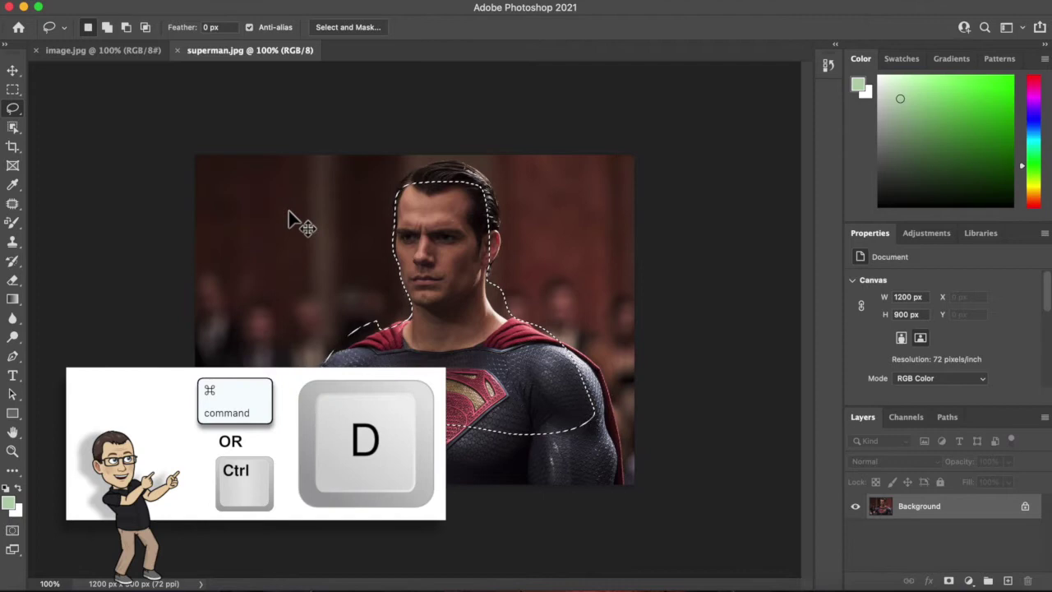
key("super+d")
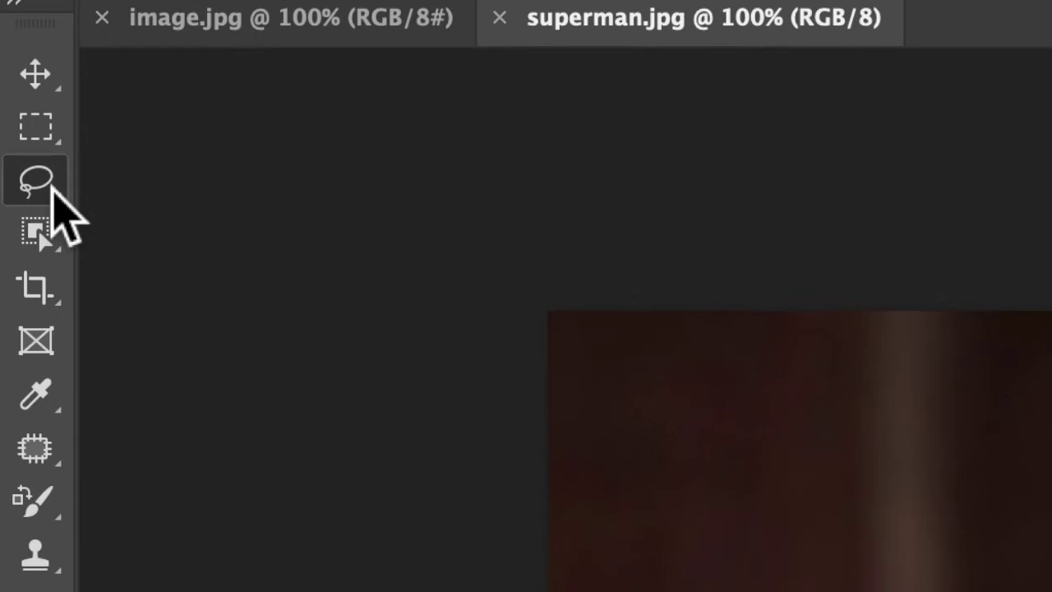
Switch to the Polygonal Lasso and place straight-edged points around Superman's head.
right_click(52, 188)
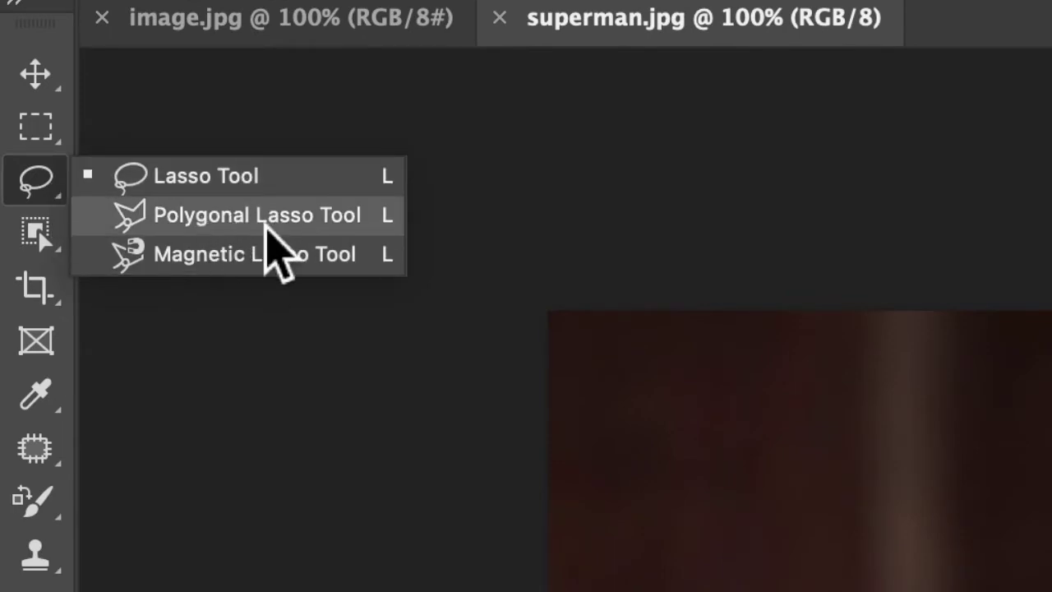
left_click(265, 218)
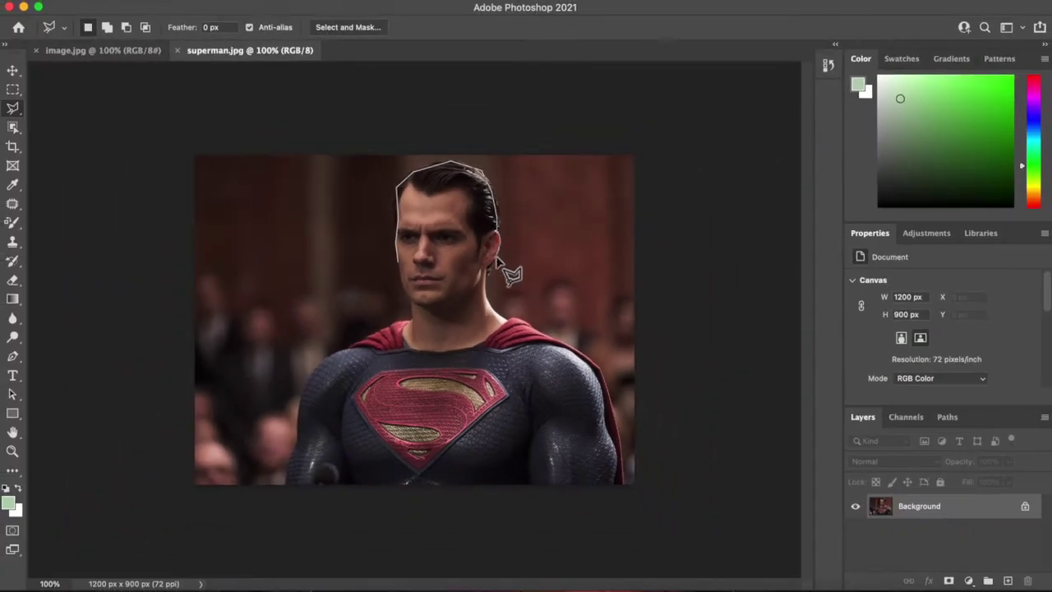
left_click(493, 279)
left_click(397, 264)
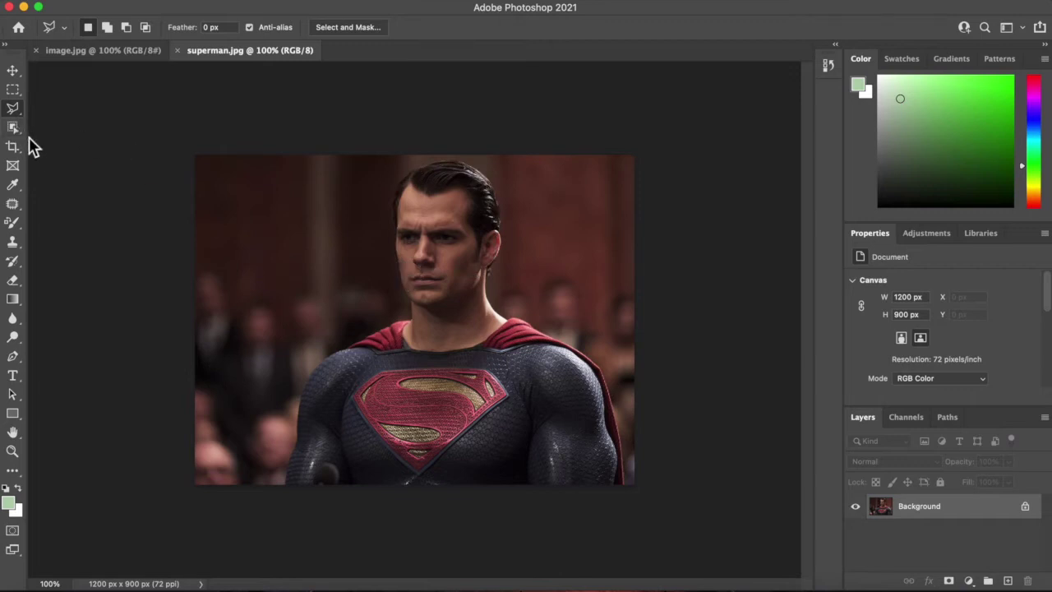
Copy a rectangle of Superman's head and chest to Layer 1, move it, then undo it.
left_click(14, 90)
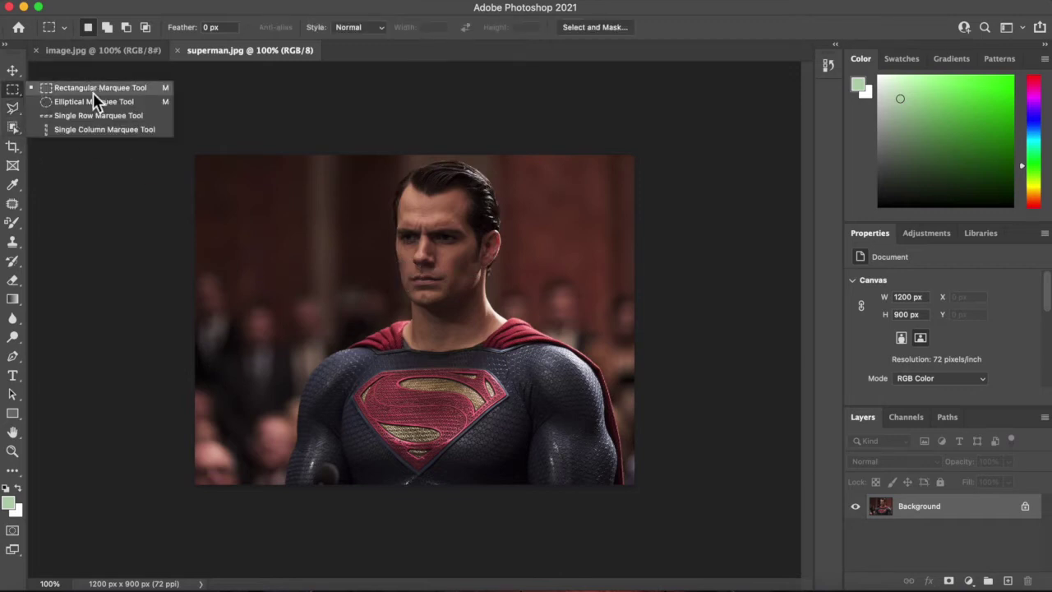
left_click(132, 89)
left_click_drag(433, 302, 588, 453)
key("super+j")
key("v")
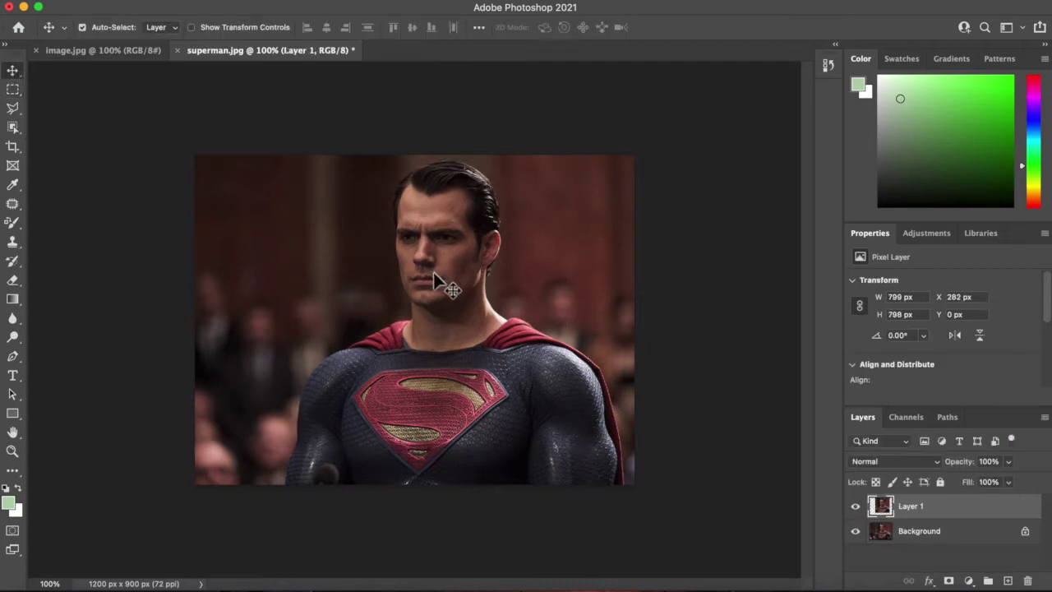
left_click_drag(442, 274, 511, 353)
key("Delete")
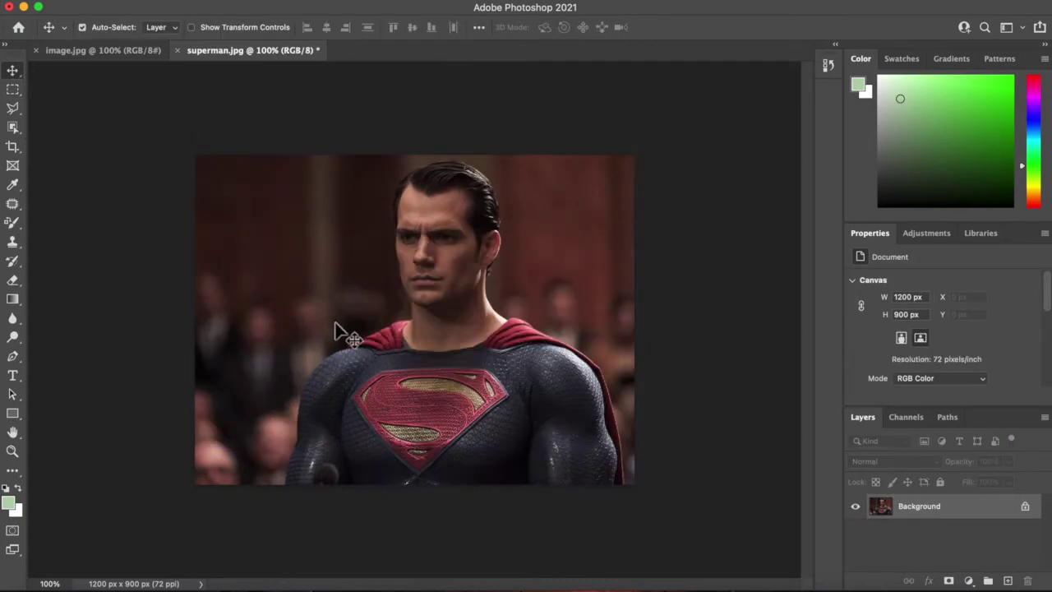
Keep Rectangular Marquee, then switch to the Object Selection tool and show its variants.
left_click(12, 89)
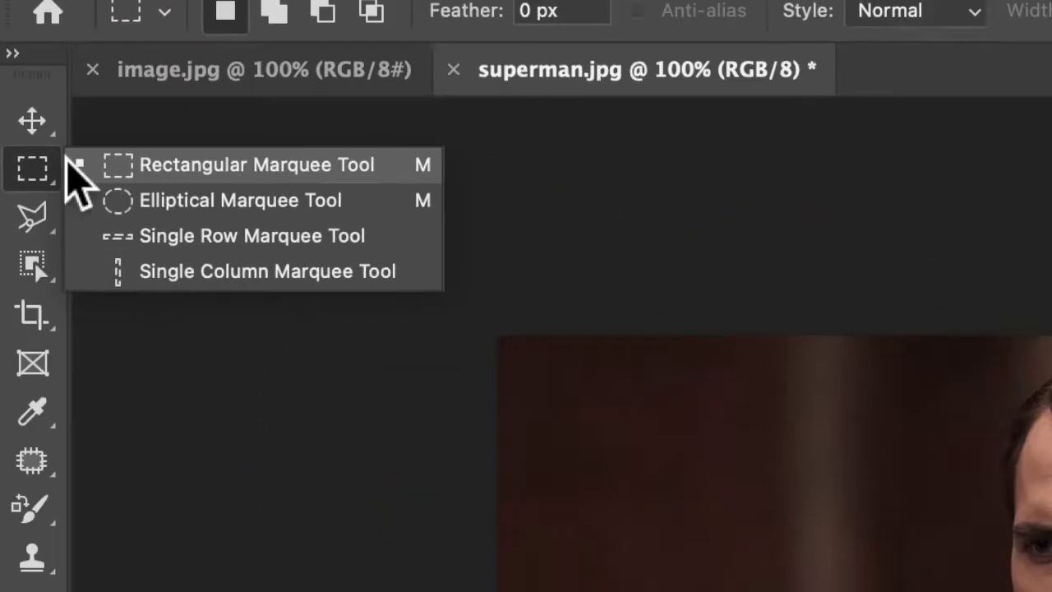
left_click(40, 198)
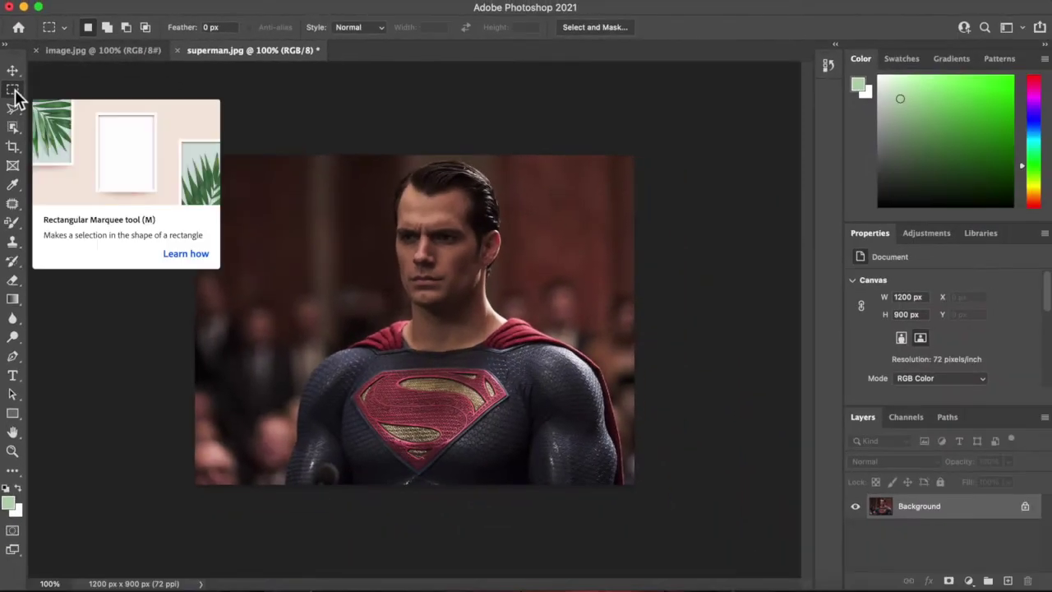
left_click(14, 127)
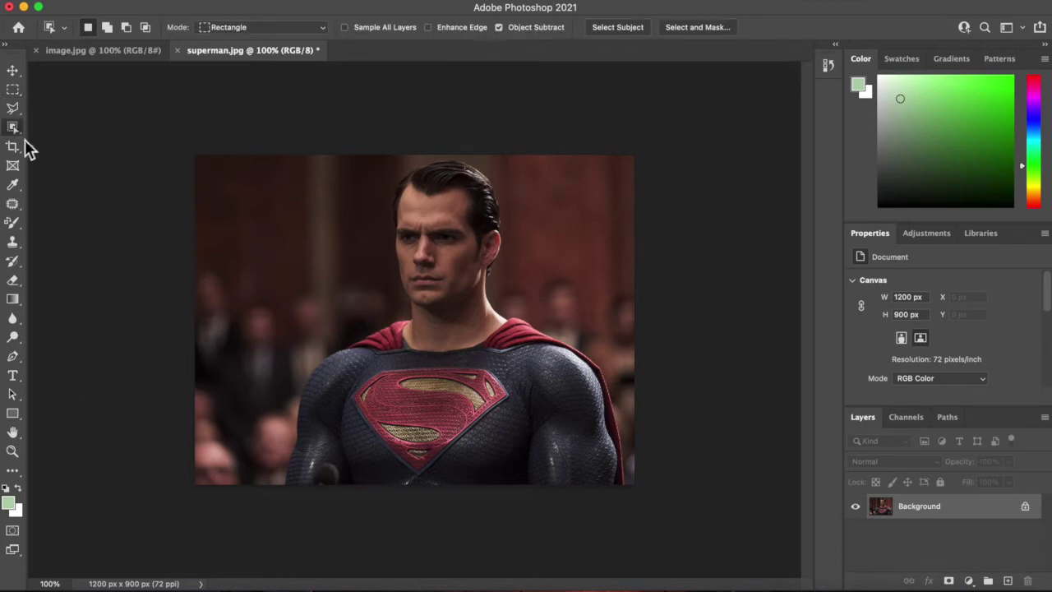
left_click(14, 127)
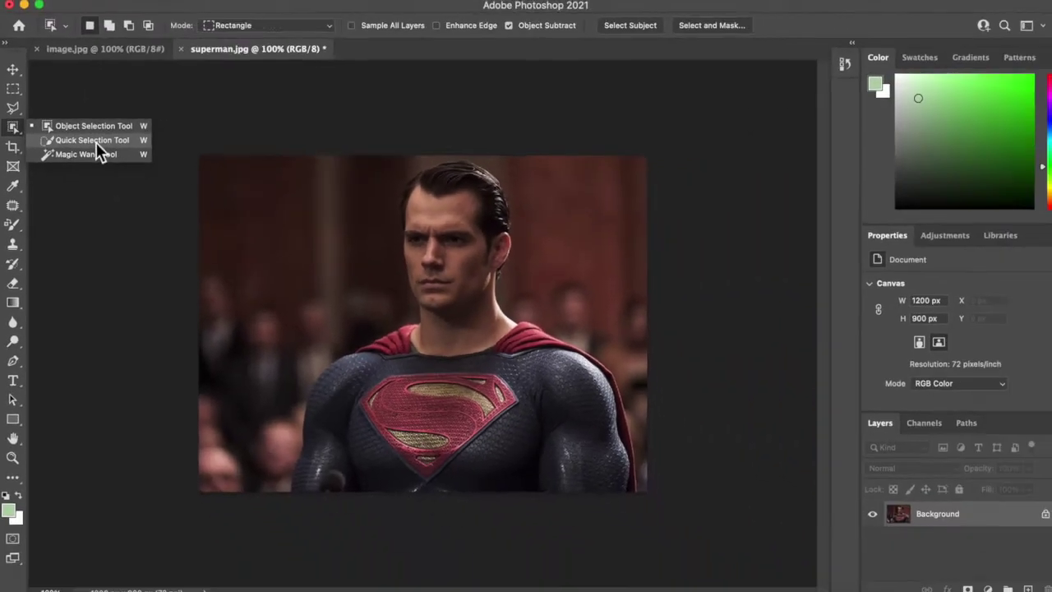
Brush a Quick Selection over Superman's torso and arm, resizing the brush with ] and [.
left_click(573, 229)
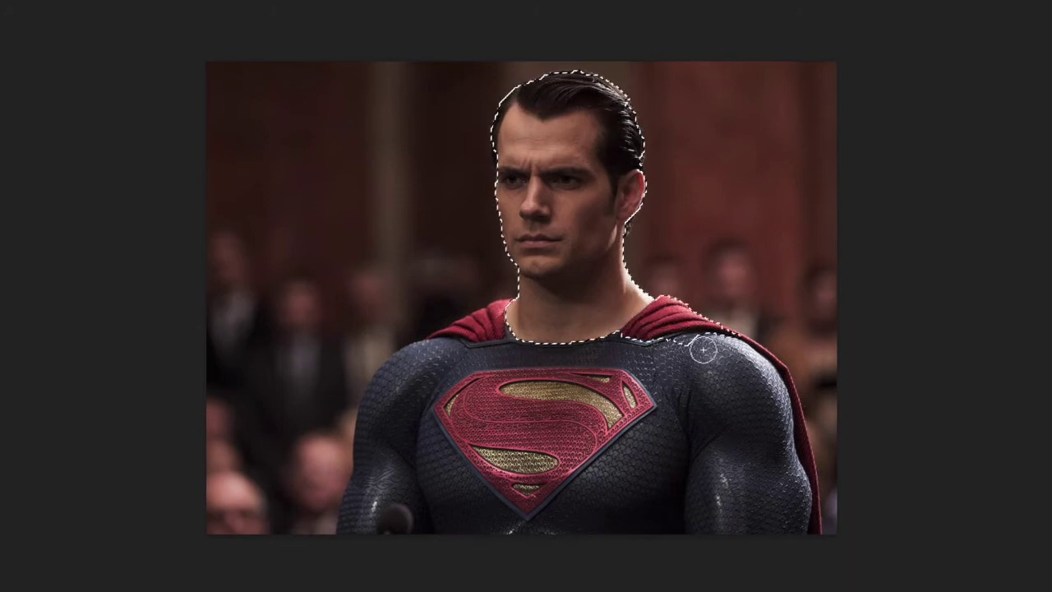
mouse_move(754, 386)
left_mouse_down()
mouse_move(653, 339)
mouse_move(608, 345)
mouse_move(569, 374)
mouse_move(668, 344)
mouse_move(646, 371)
left_mouse_up()
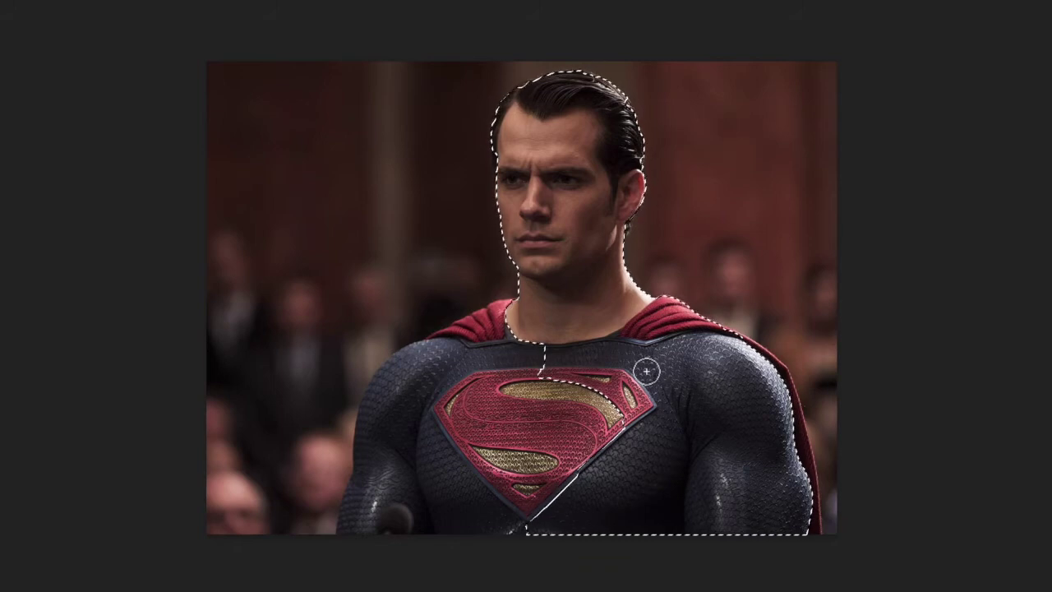
key("bracketright")
key("bracketright")
key("bracketright")
key("bracketright")
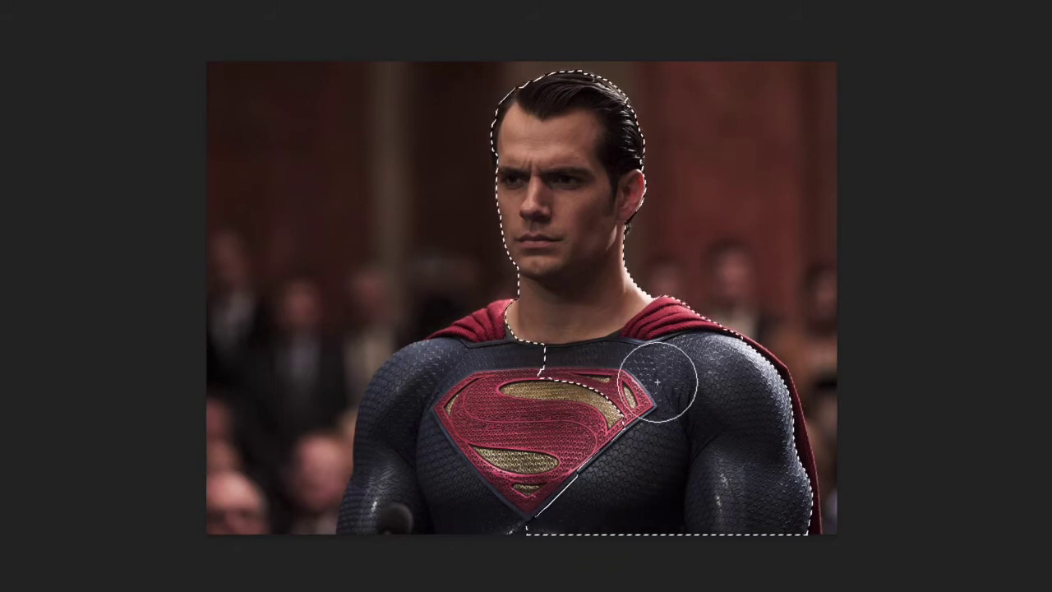
key("bracketleft")
key("bracketleft")
key("bracketleft")
key("bracketleft")
key("bracketleft")
key("bracketleft")
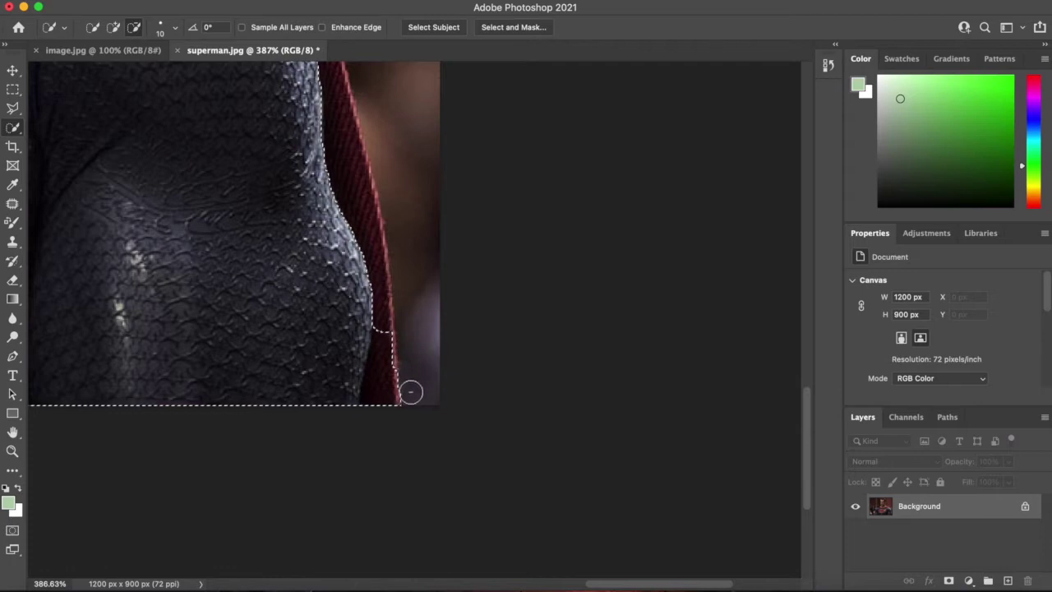
key("alt")
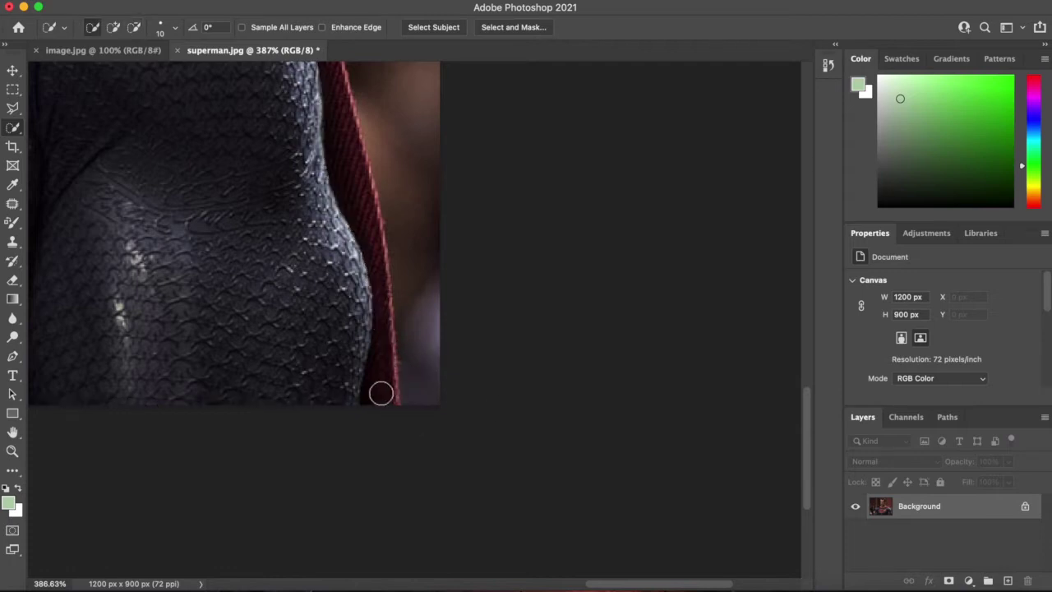
Paint the quick selection back over the whole Superman figure.
scroll(381, 393, "left", 2)
scroll(381, 393, "down", 10)
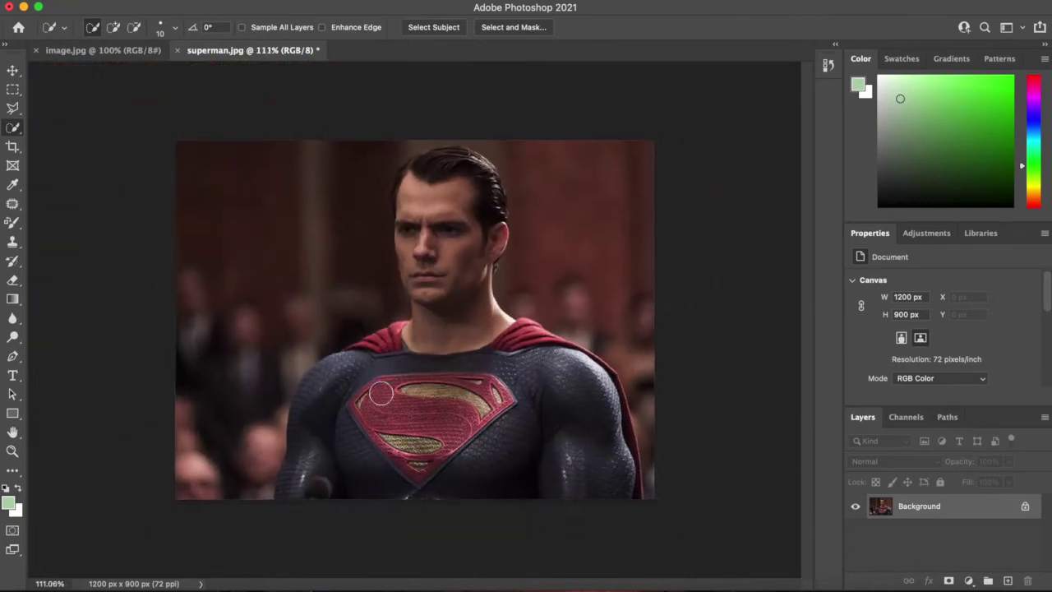
scroll(377, 390, "down", 2)
scroll(381, 383, "up", 6)
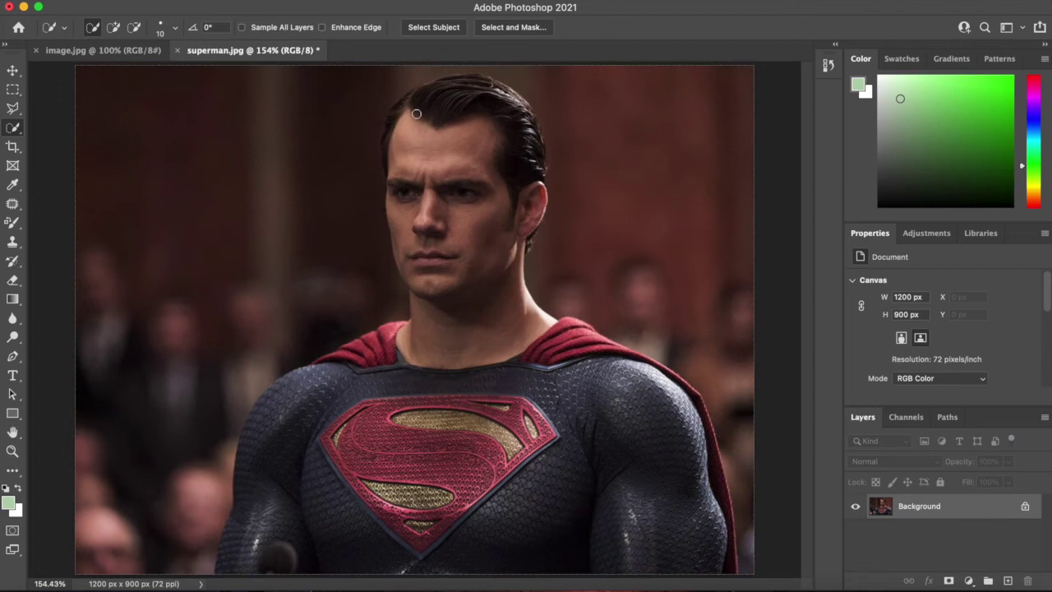
mouse_move(406, 179)
left_mouse_down()
mouse_move(354, 383)
mouse_move(269, 544)
mouse_move(598, 529)
mouse_move(538, 394)
mouse_move(485, 113)
mouse_move(507, 92)
left_mouse_up()
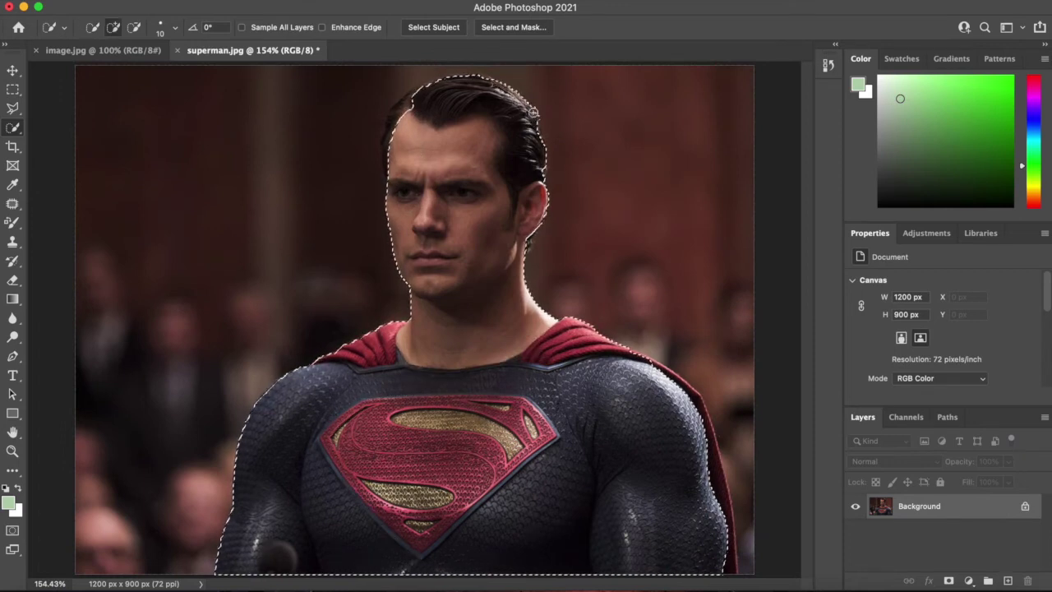
Zoom in and trim the selection along the cape edge, restoring it after a deselect.
scroll(534, 113, "up", 5)
scroll(634, 350, "right", 5)
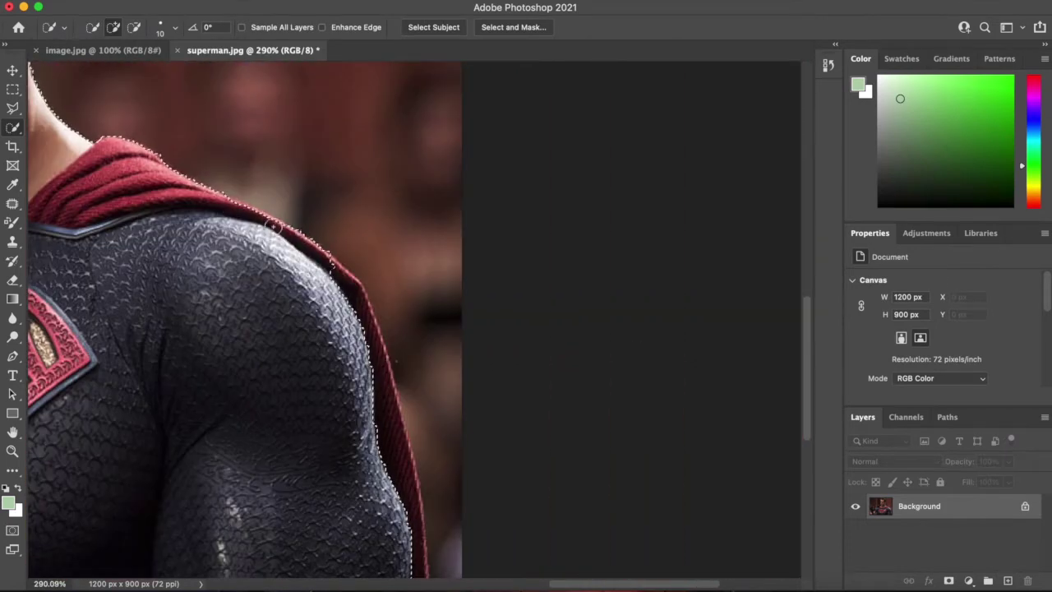
scroll(388, 365, "down", 3)
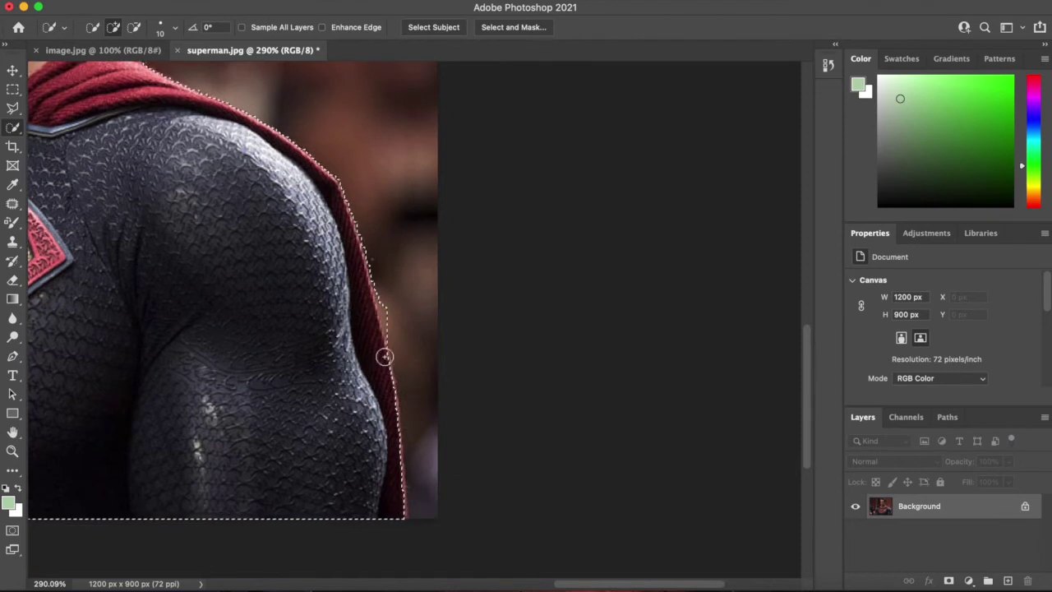
scroll(338, 313, "up", 4)
scroll(325, 378, "down", 3)
left_click_drag(326, 378, 331, 424)
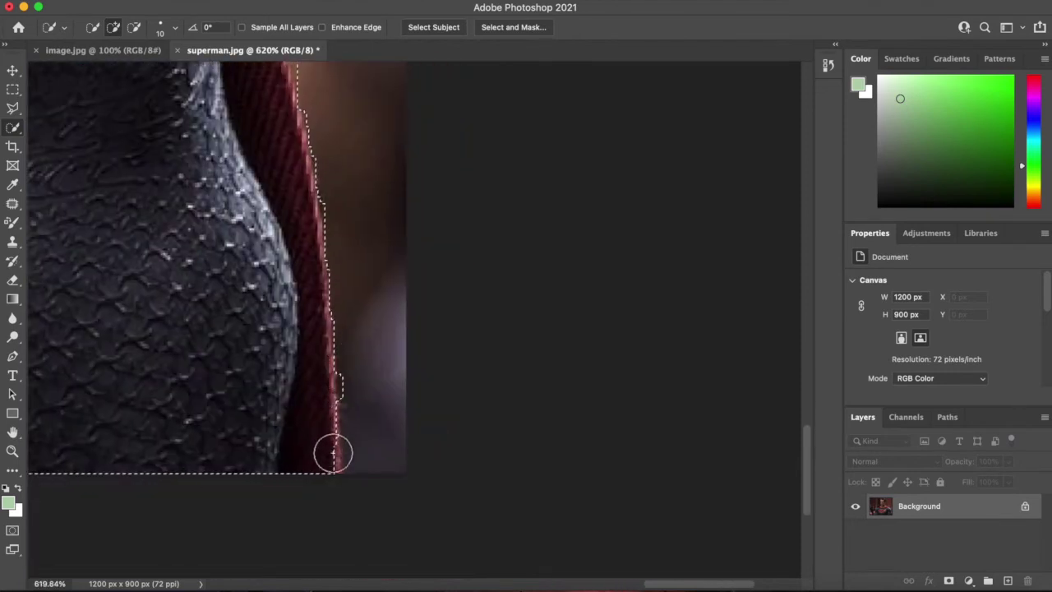
key("super+d")
scroll(340, 427, "up", 2)
scroll(340, 427, "up", 3)
scroll(340, 428, "left", 2)
key("super+z")
Toggle Subtract from and Add to selection while checking the right shoulder edge.
left_click(133, 27)
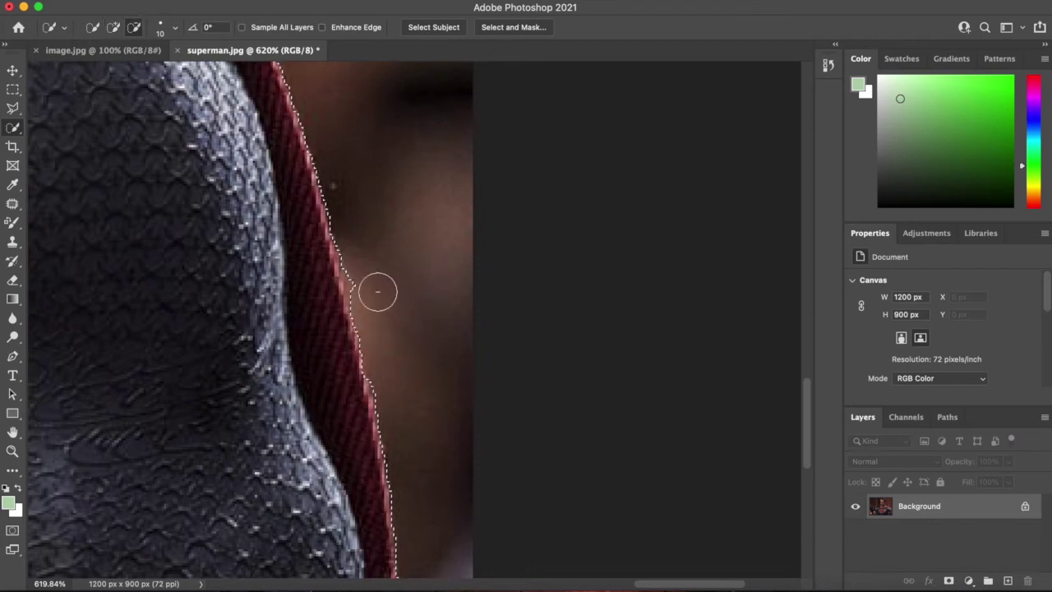
left_click(113, 27)
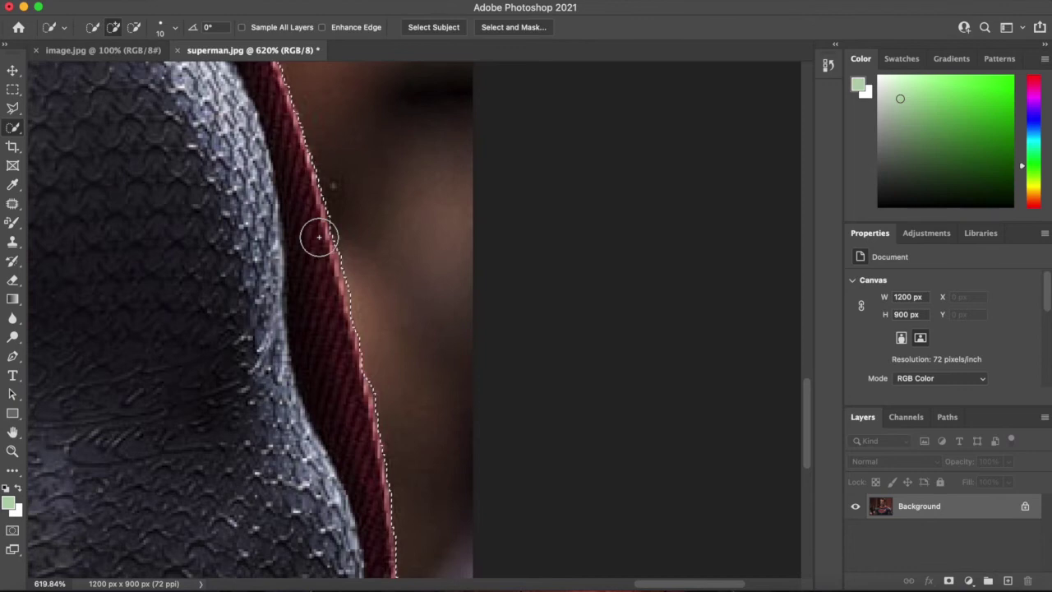
scroll(319, 237, "down", 10)
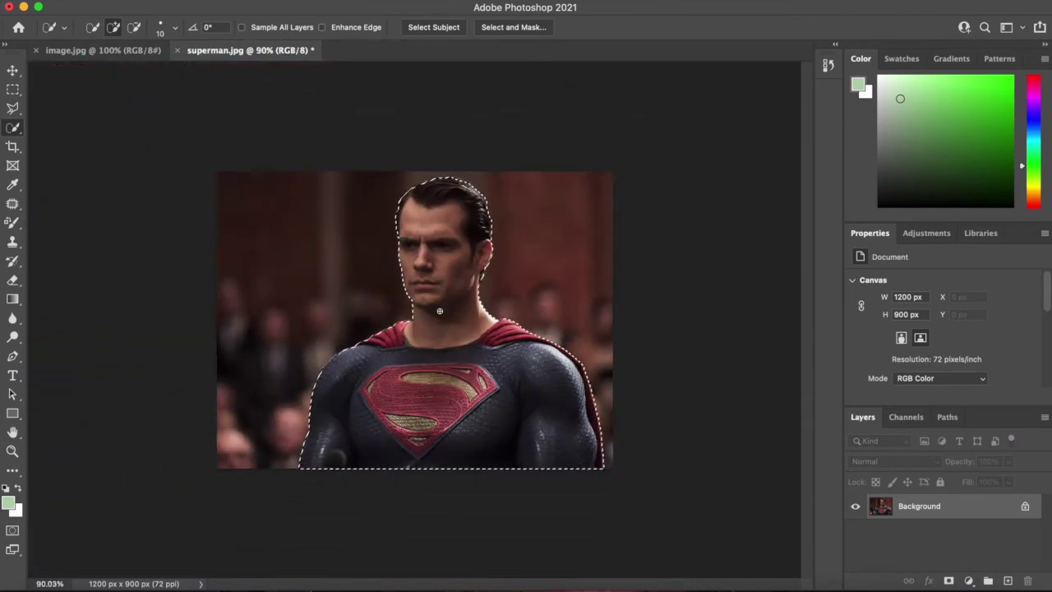
scroll(440, 311, "up", 2)
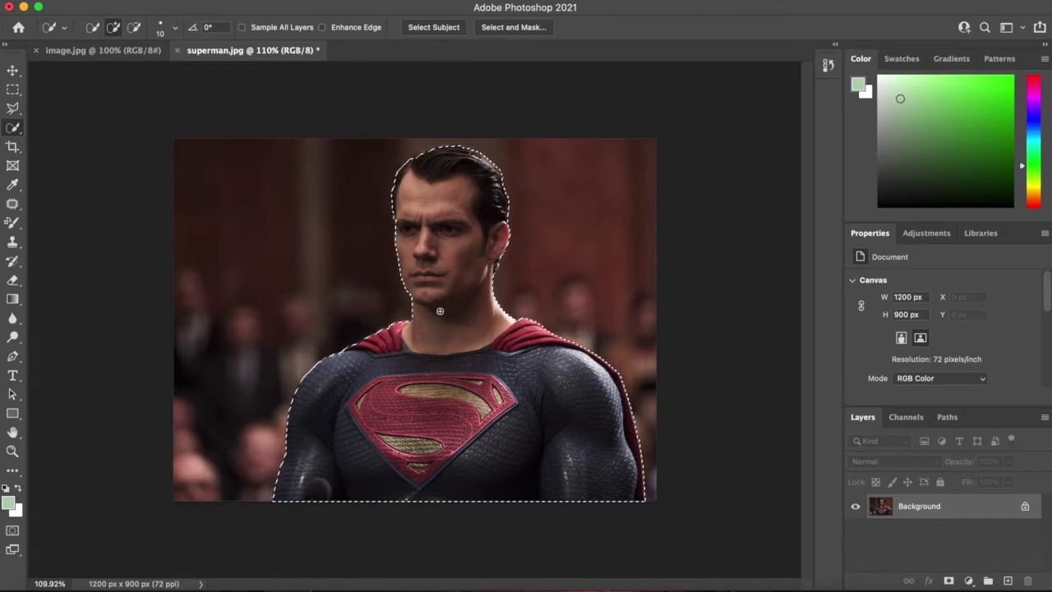
Drag Superman into image.jpg as Layer 1, move him right, and rotate about -14.6°.
left_click(105, 59)
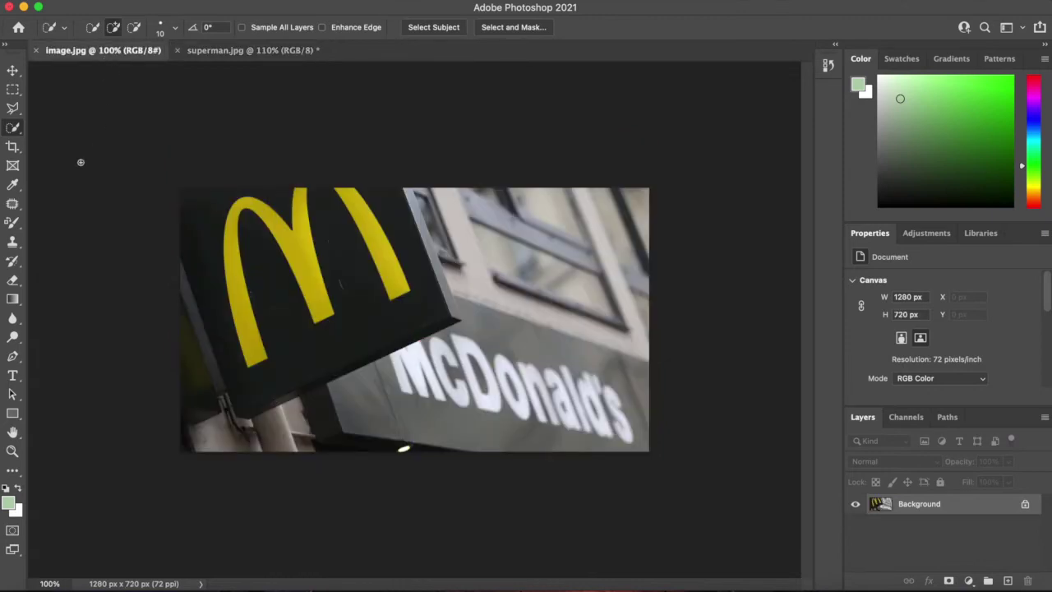
left_click_drag(79, 169, 81, 162)
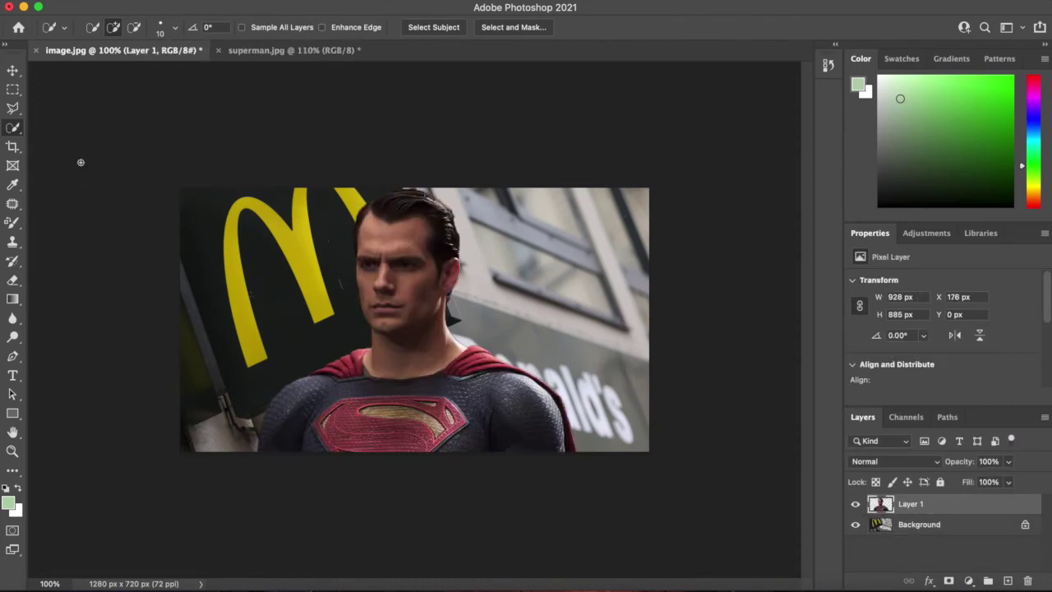
left_click(12, 71)
left_click_drag(406, 298, 520, 290)
key("super+t")
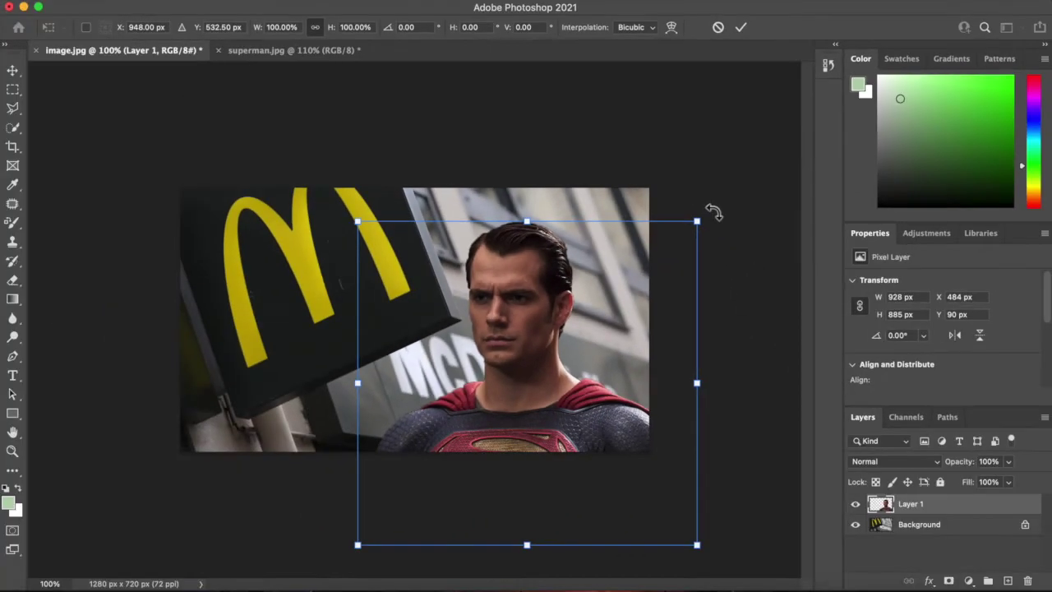
left_click_drag(713, 212, 637, 197)
Shift Superman right, cancel the rotation, and select the Polygonal Lasso Tool.
left_click_drag(575, 329, 505, 352)
key("Escape")
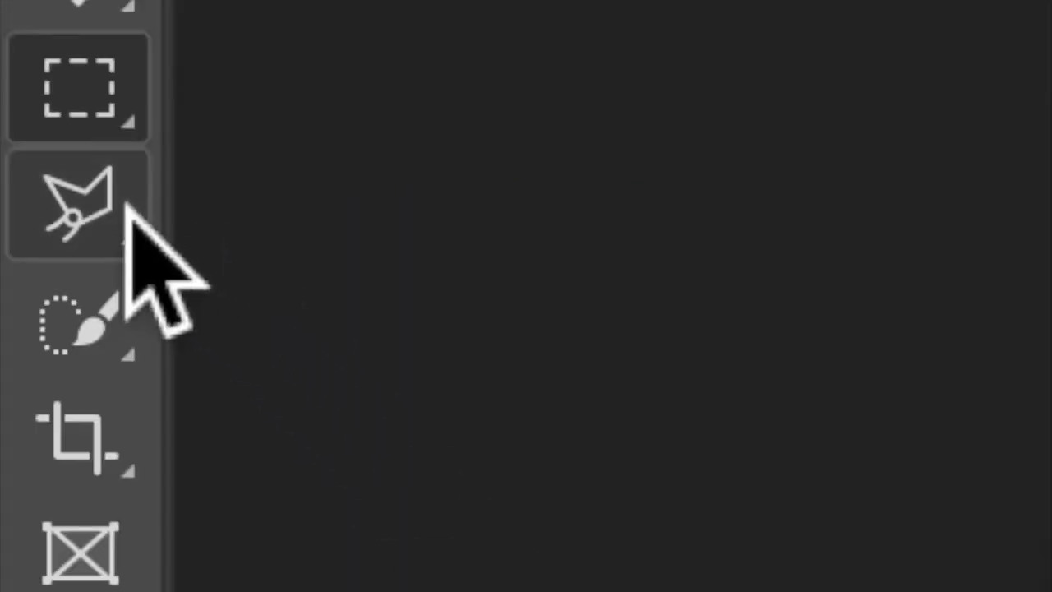
left_click(15, 107)
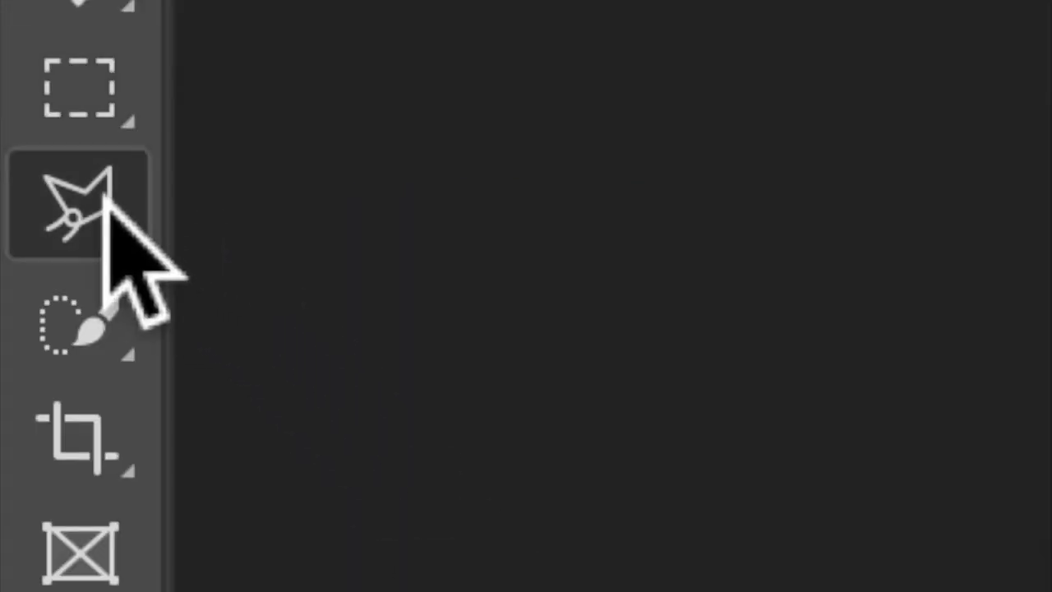
left_click(105, 201)
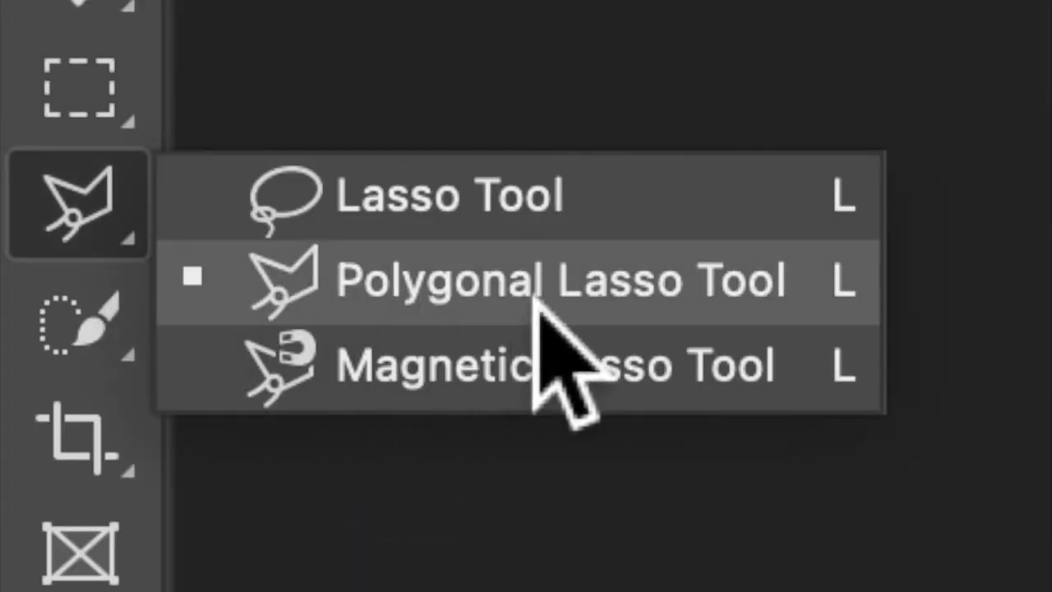
left_click(129, 235)
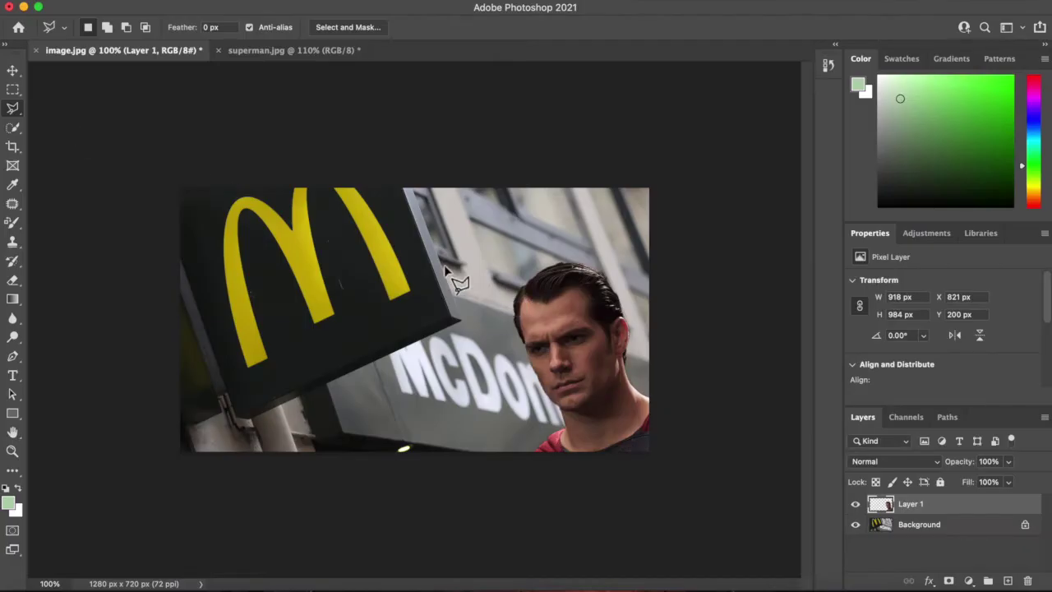
Outline the McDonald's sign's right-hand wedge with straight-edged lasso points.
scroll(444, 268, "up", 5)
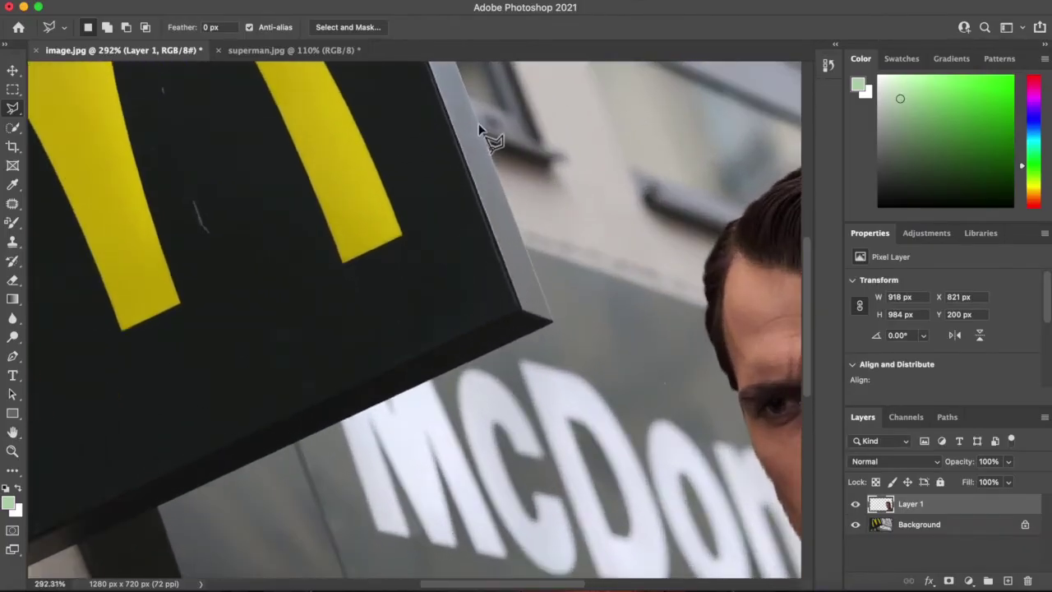
left_click(553, 323)
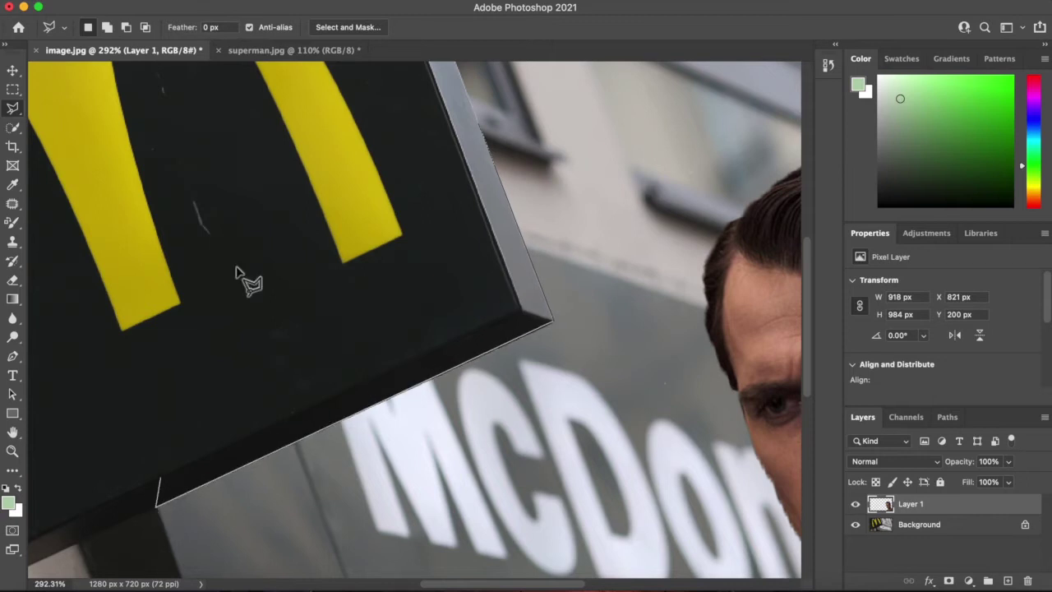
scroll(345, 78, "up", 10)
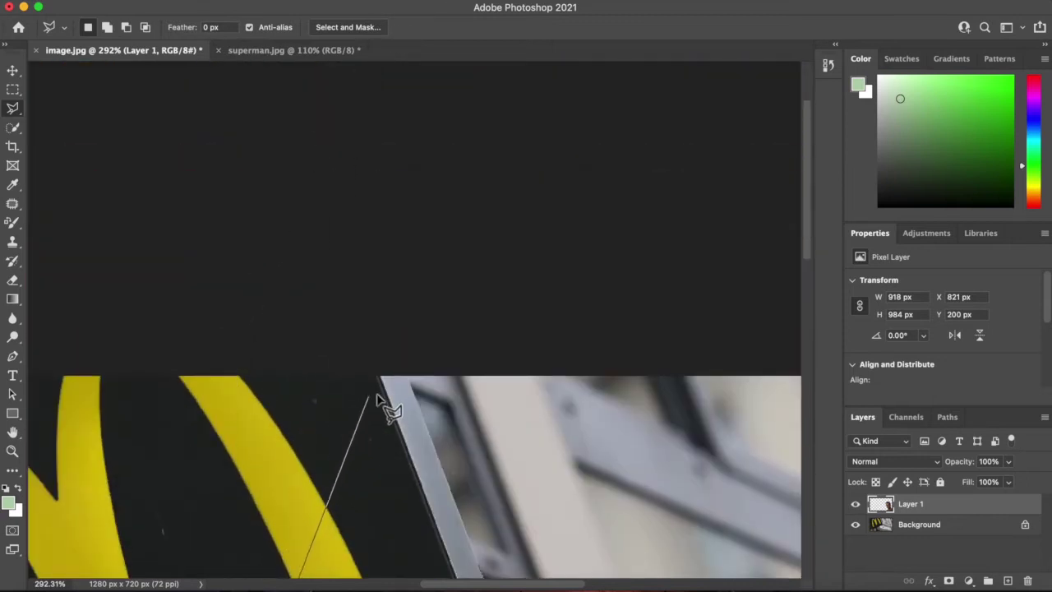
left_click(406, 379)
scroll(407, 378, "down", 10)
scroll(407, 378, "right", 3)
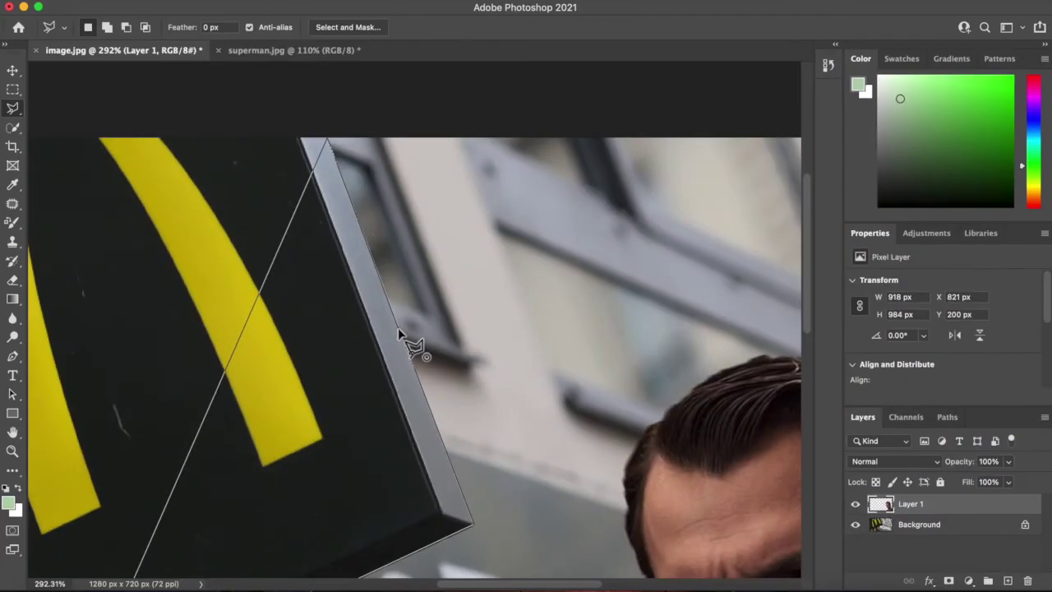
left_click(400, 333)
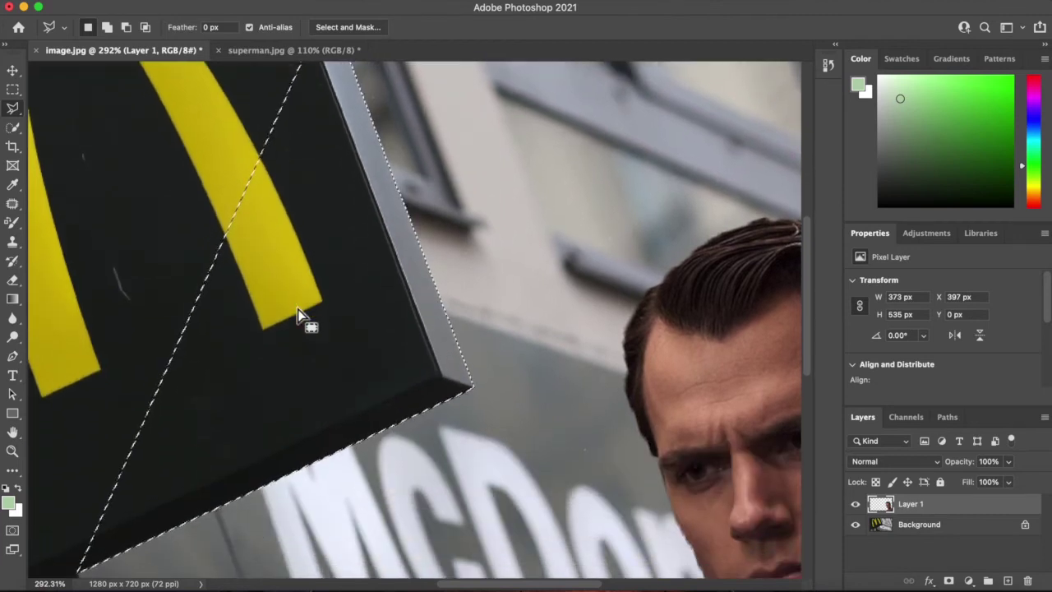
scroll(298, 314, "down", 4)
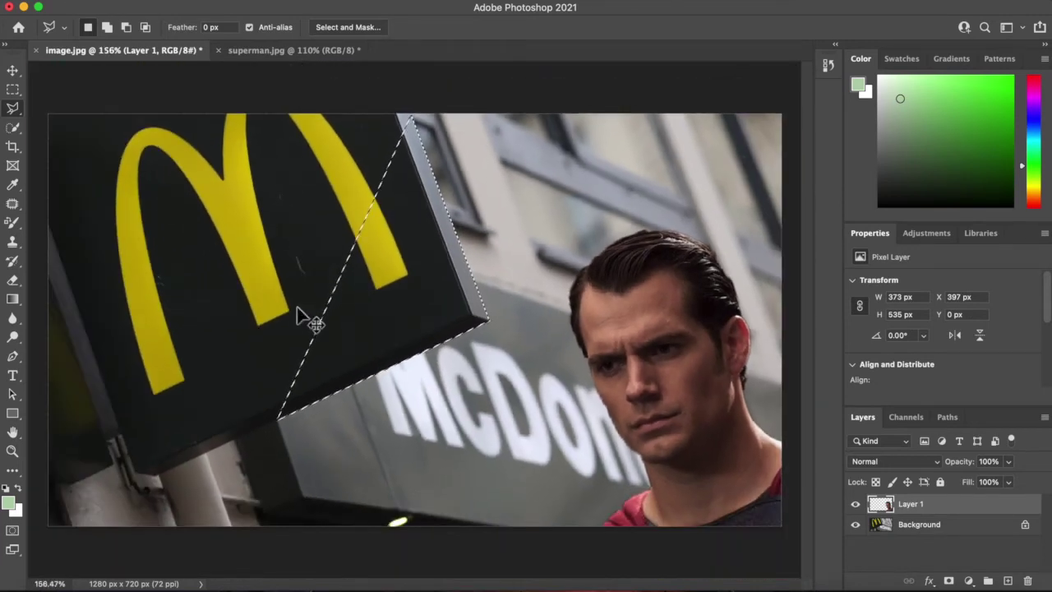
Attempt copying the sign selection, dismiss the empty-selection warning, and target the Background layer.
key("super+c")
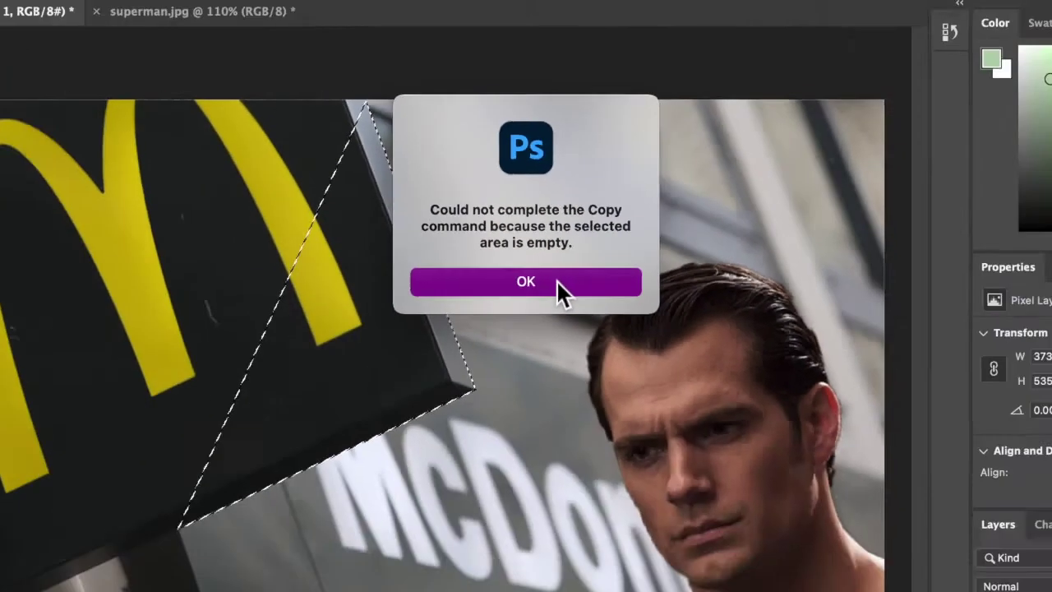
left_click(597, 428)
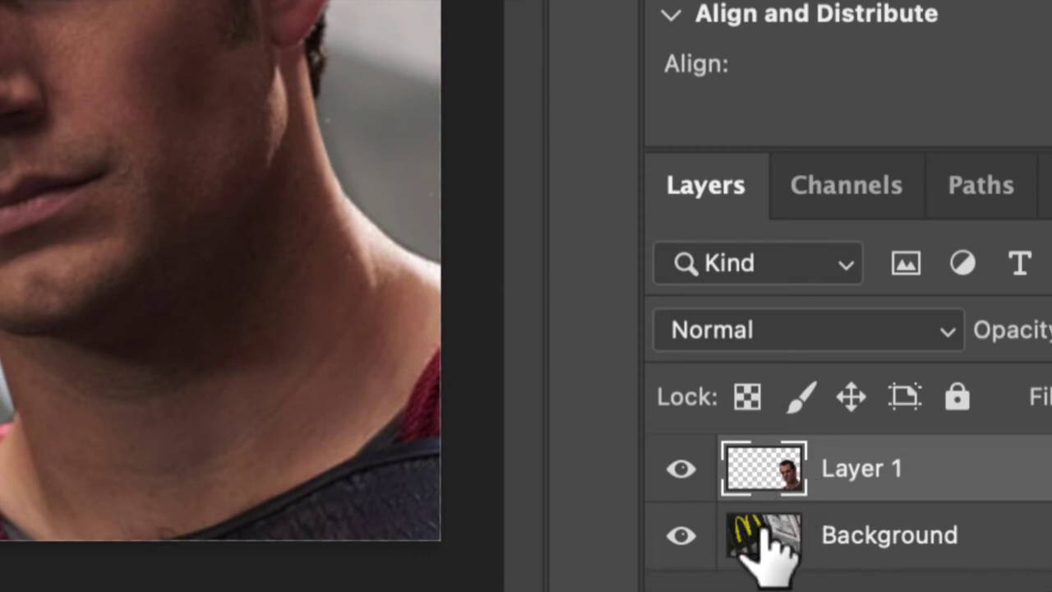
left_click(770, 553)
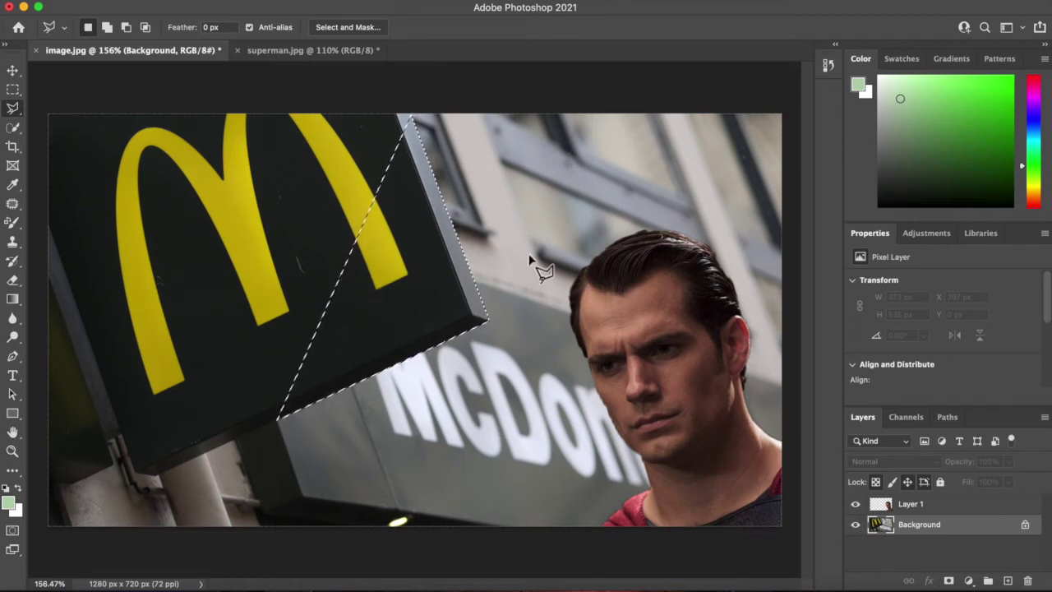
Copy the sign corner to Layer 2 and move Superman left toward the sign.
key("super+j")
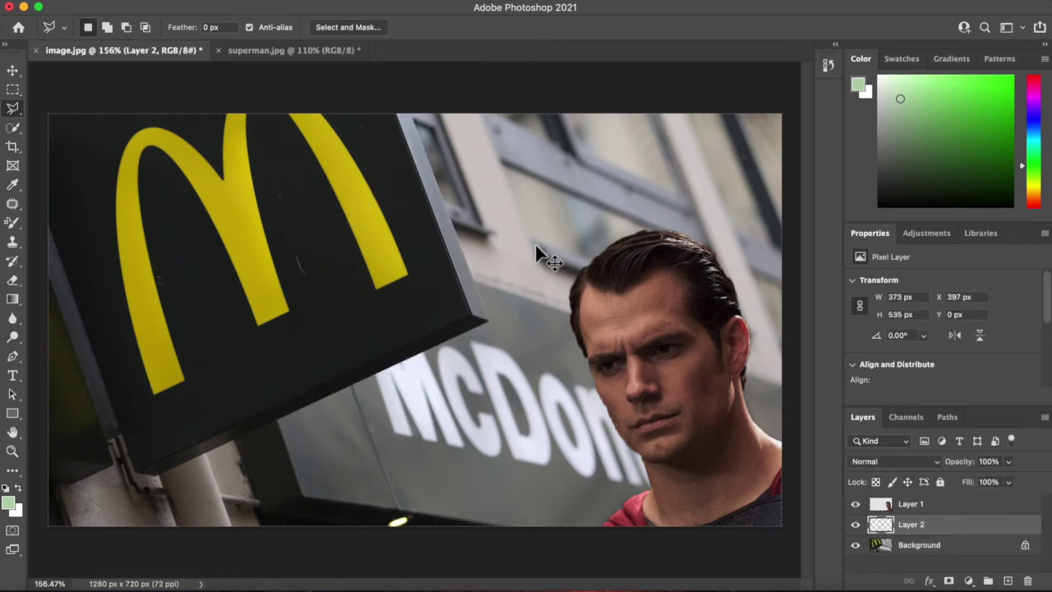
left_click(15, 73)
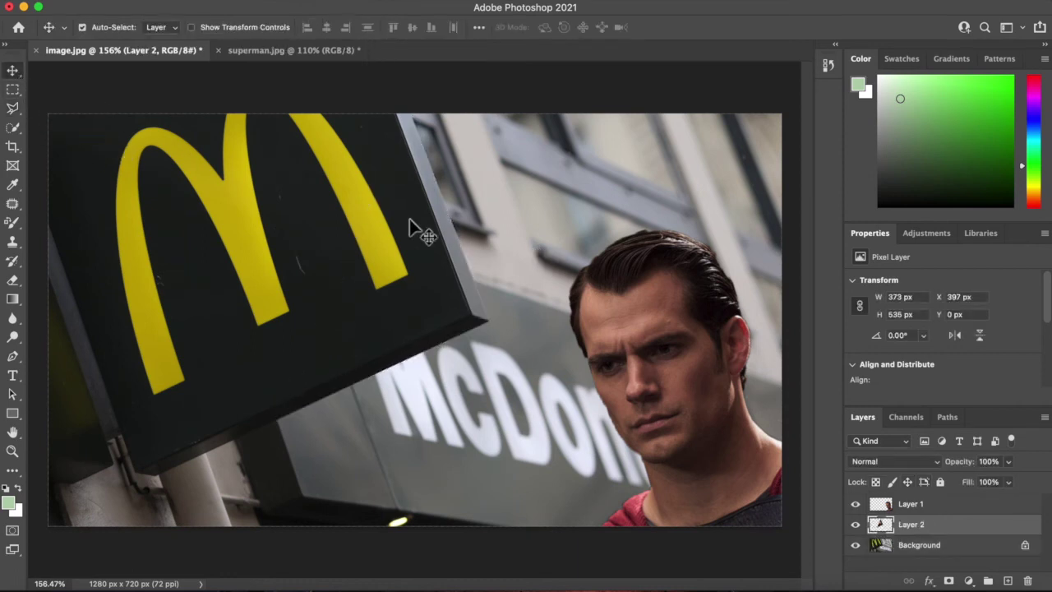
mouse_move(427, 278)
left_mouse_down()
mouse_move(446, 274)
mouse_move(423, 277)
left_mouse_up()
left_click_drag(720, 347, 586, 346)
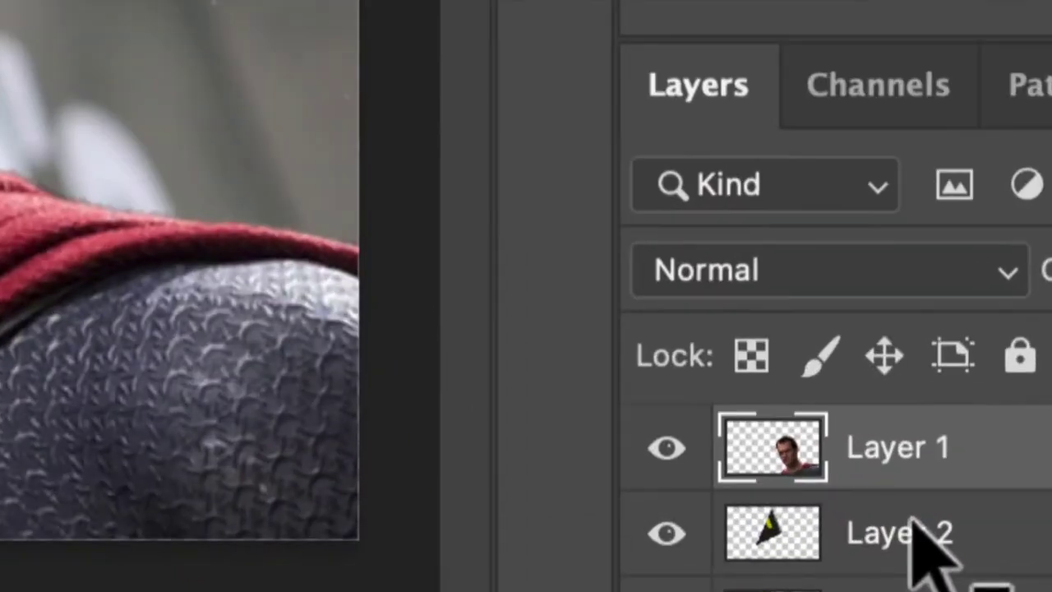
Stack Layer 2 above Layer 1 and nudge Superman left and up under the sign.
left_click_drag(906, 532, 904, 502)
left_click_drag(871, 436, 875, 448)
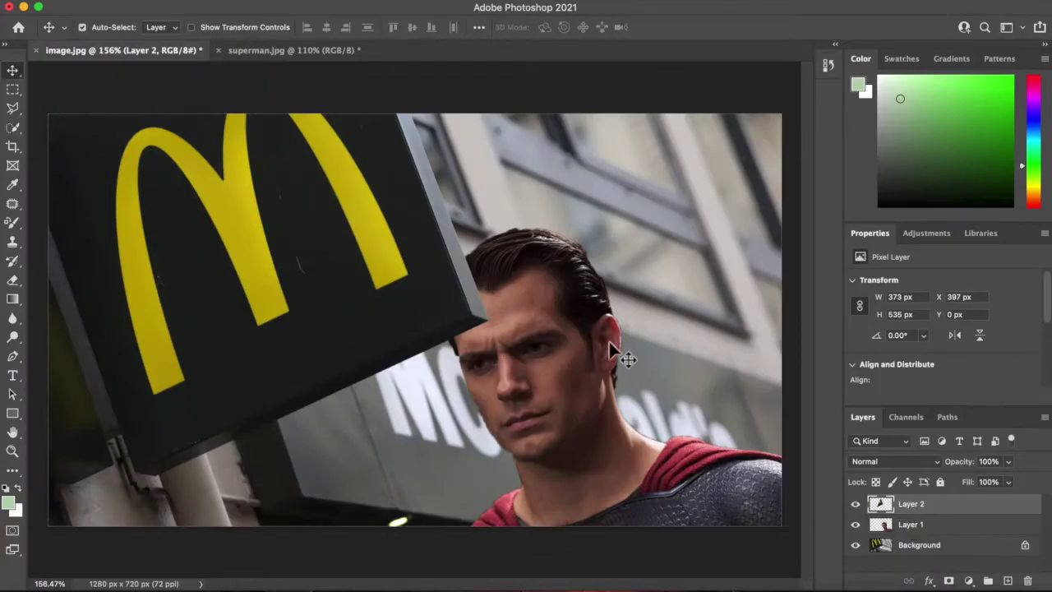
scroll(551, 329, "down", 3)
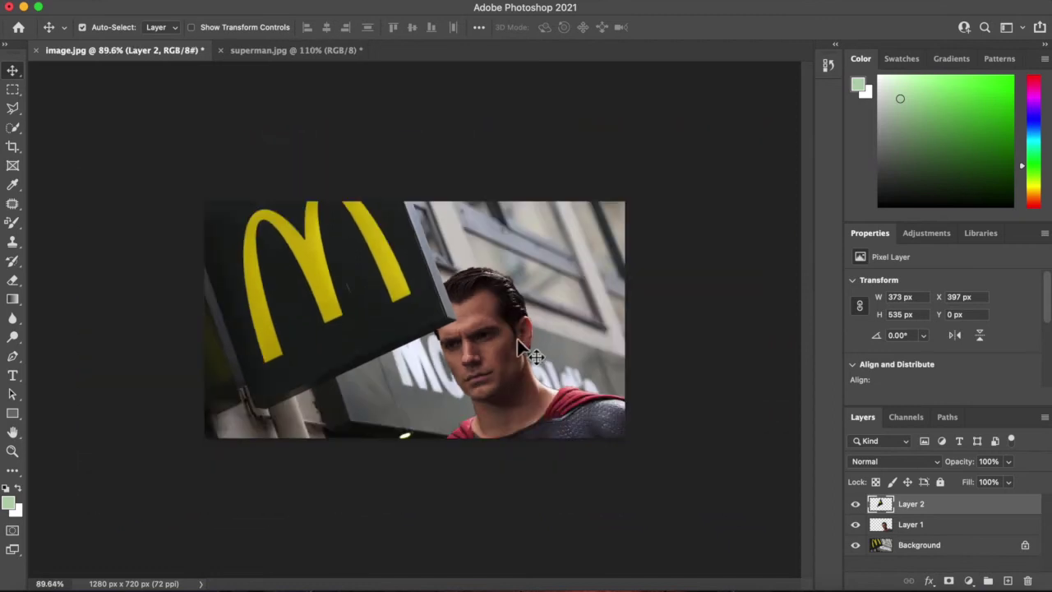
left_click_drag(522, 341, 470, 333)
scroll(471, 332, "up", 5)
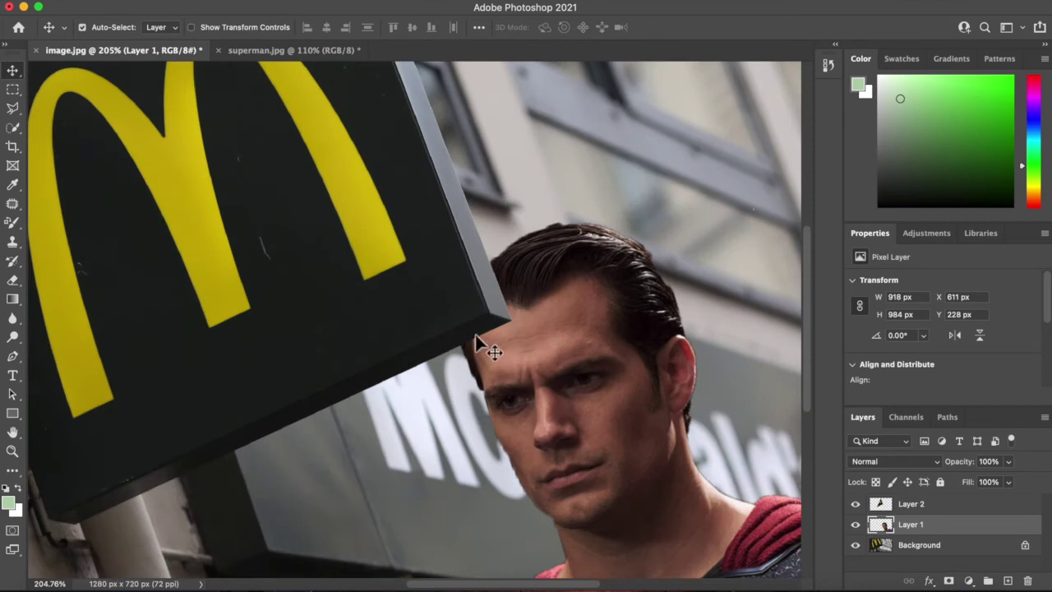
scroll(524, 298, "down", 3)
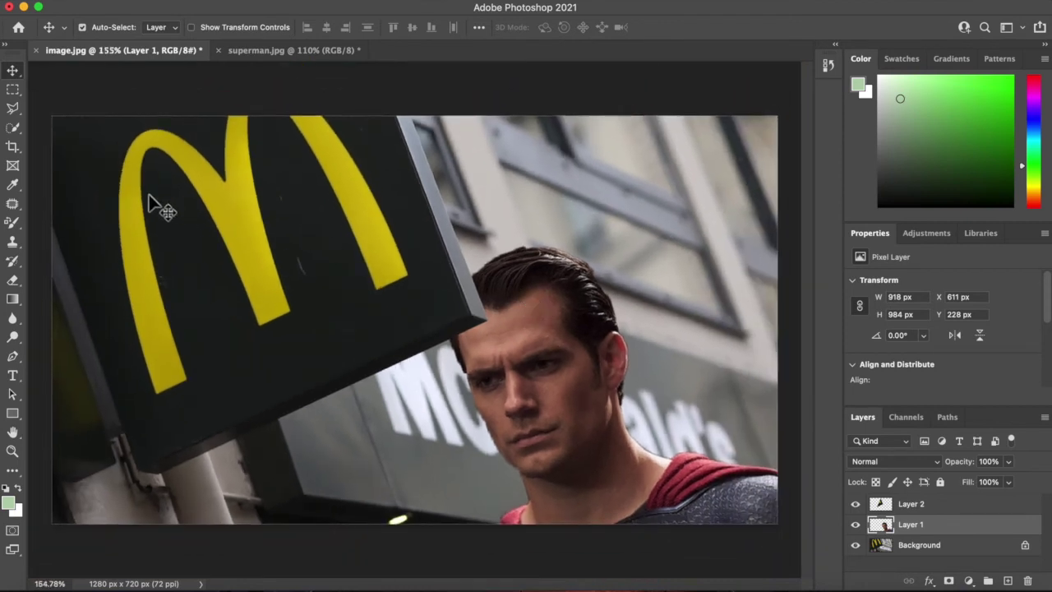
Choose the Brush Tool with an 86 px size and 6% hardness.
right_click(14, 226)
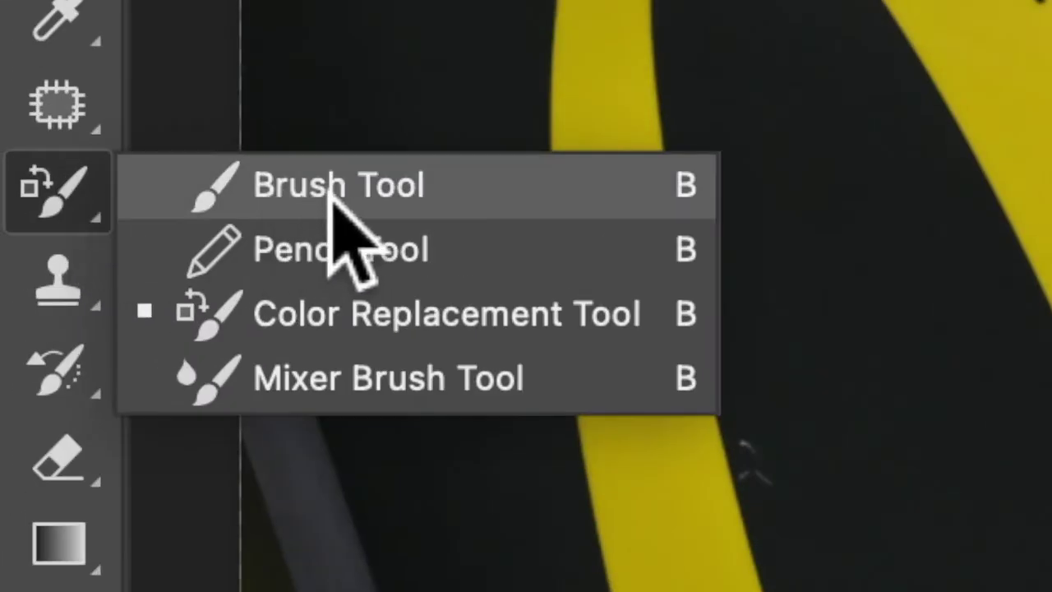
left_click(331, 191)
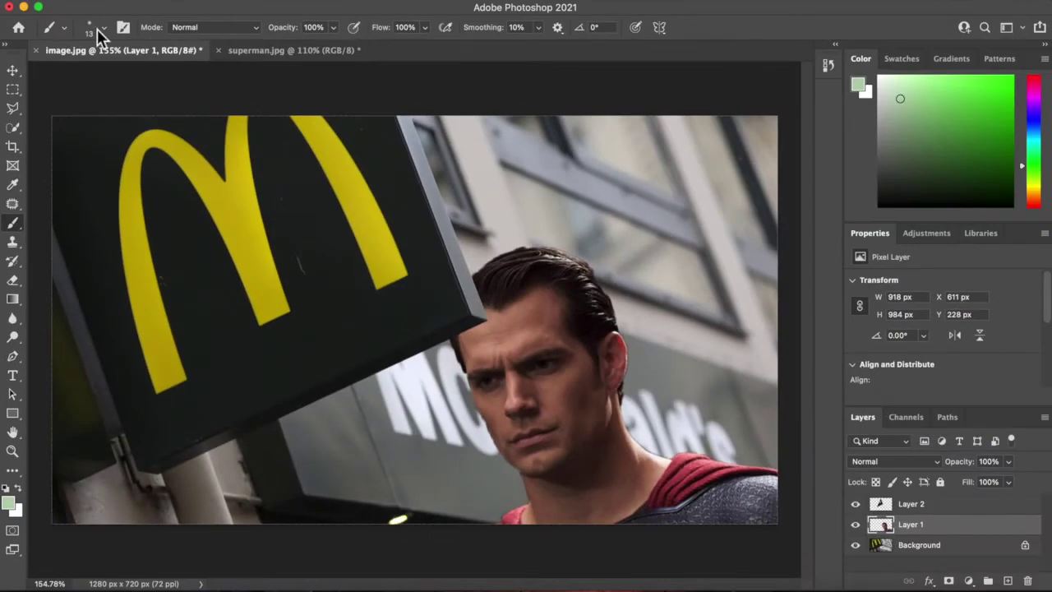
left_click(100, 28)
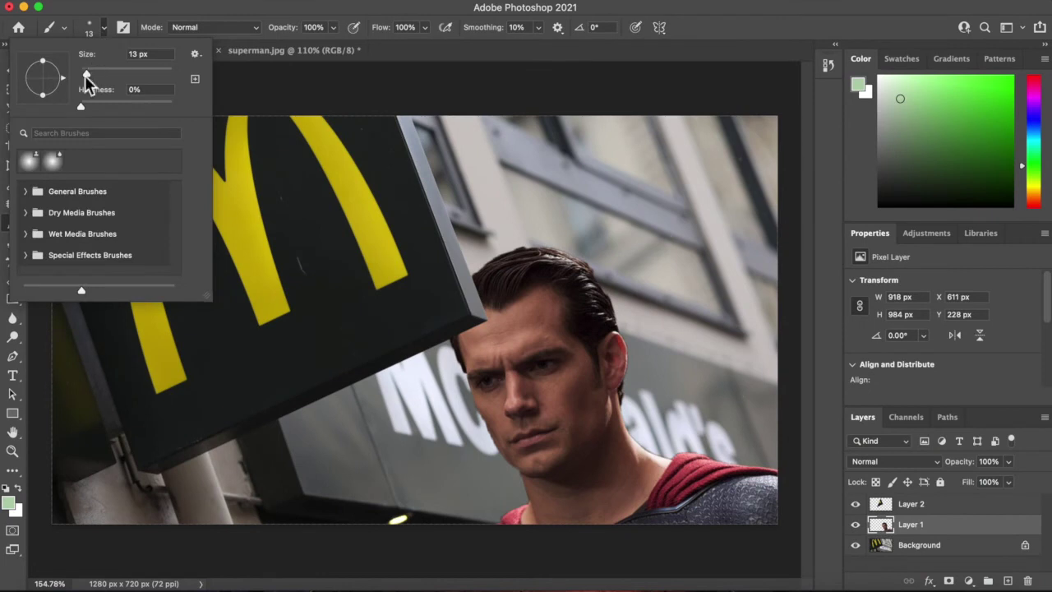
mouse_move(85, 105)
left_mouse_down()
mouse_move(120, 104)
mouse_move(168, 124)
mouse_move(102, 130)
left_mouse_up()
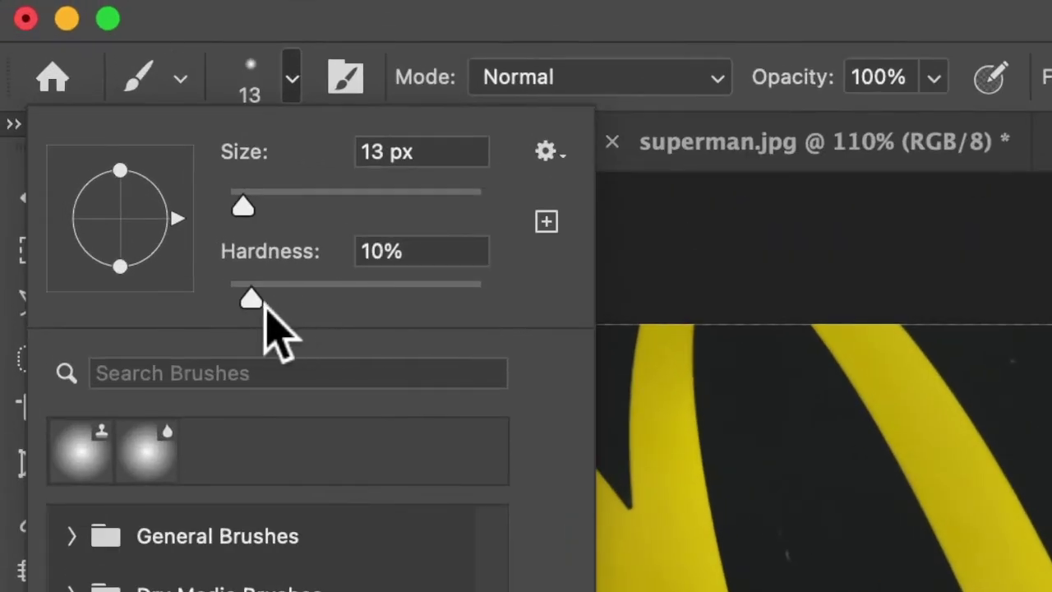
mouse_move(243, 305)
left_mouse_down()
mouse_move(364, 297)
mouse_move(244, 298)
left_mouse_up()
left_click_drag(247, 206, 350, 205)
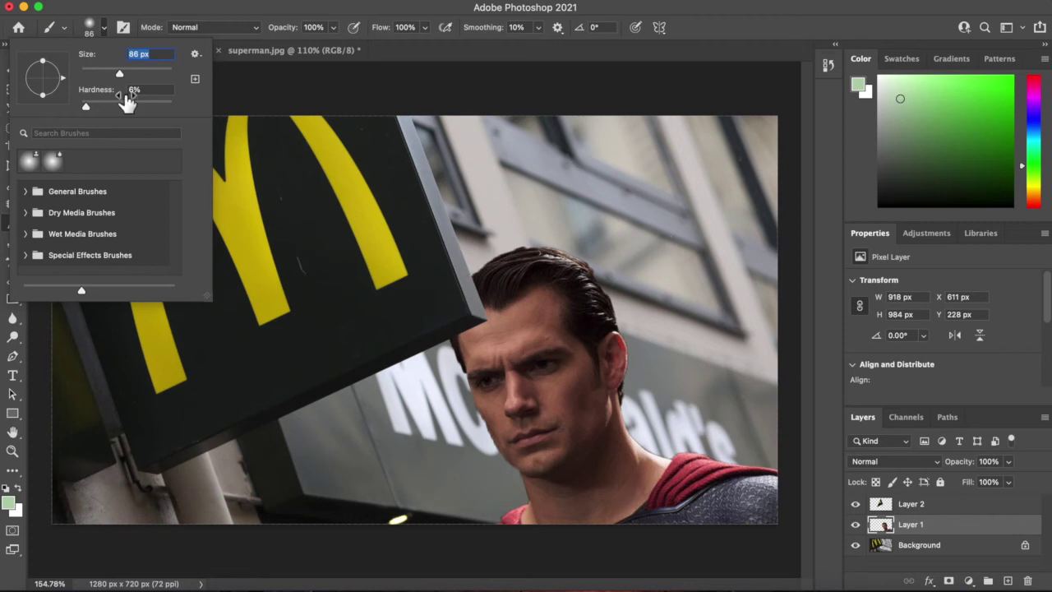
left_click(104, 33)
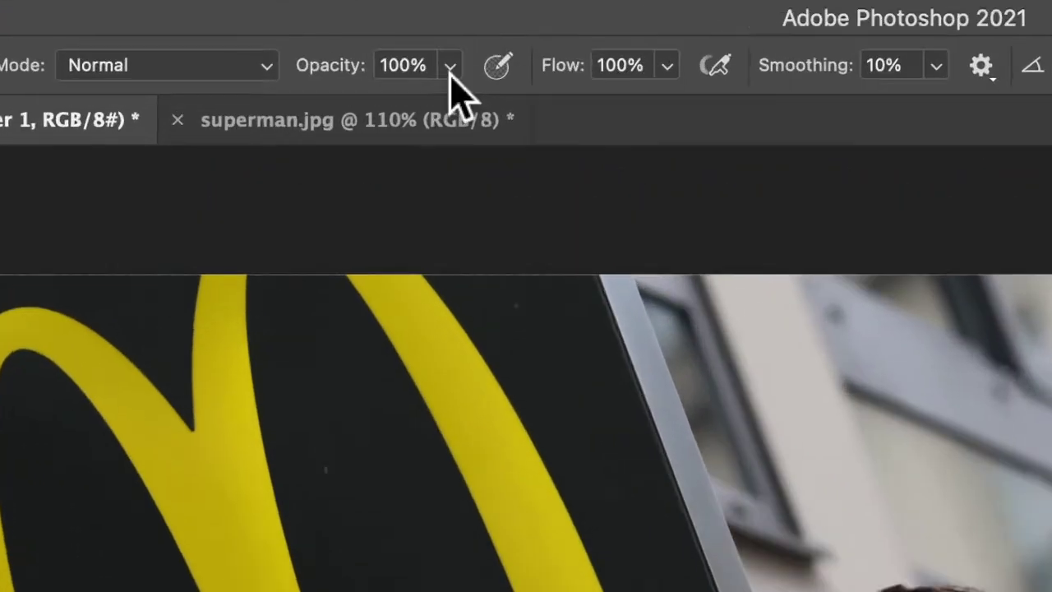
Lower brush opacity to 22% and pick near-black #010101 as the foreground colour.
left_click(333, 27)
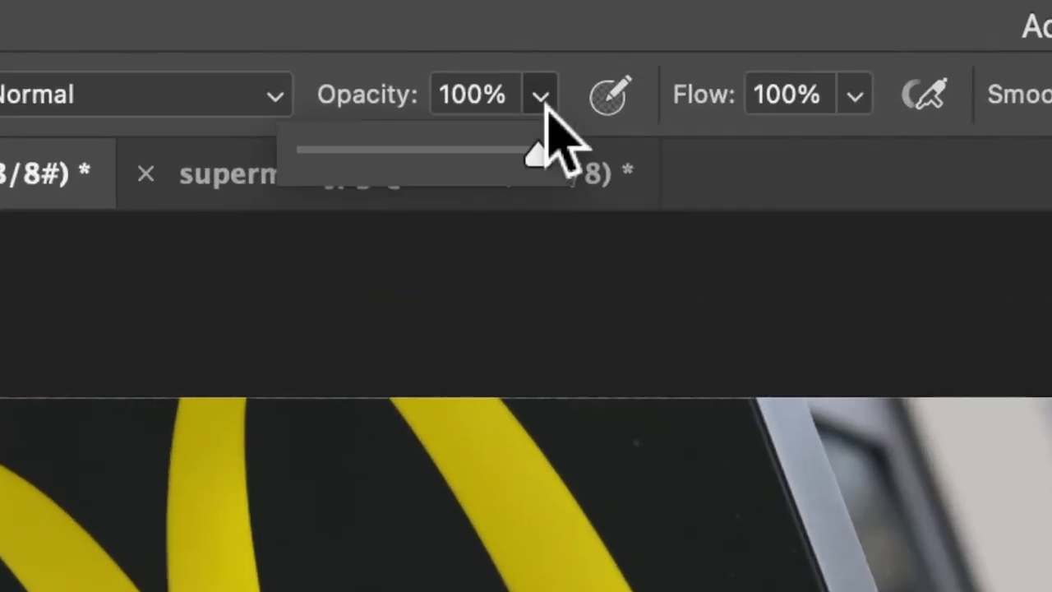
left_click_drag(333, 39, 333, 44)
left_click_drag(547, 161, 364, 160)
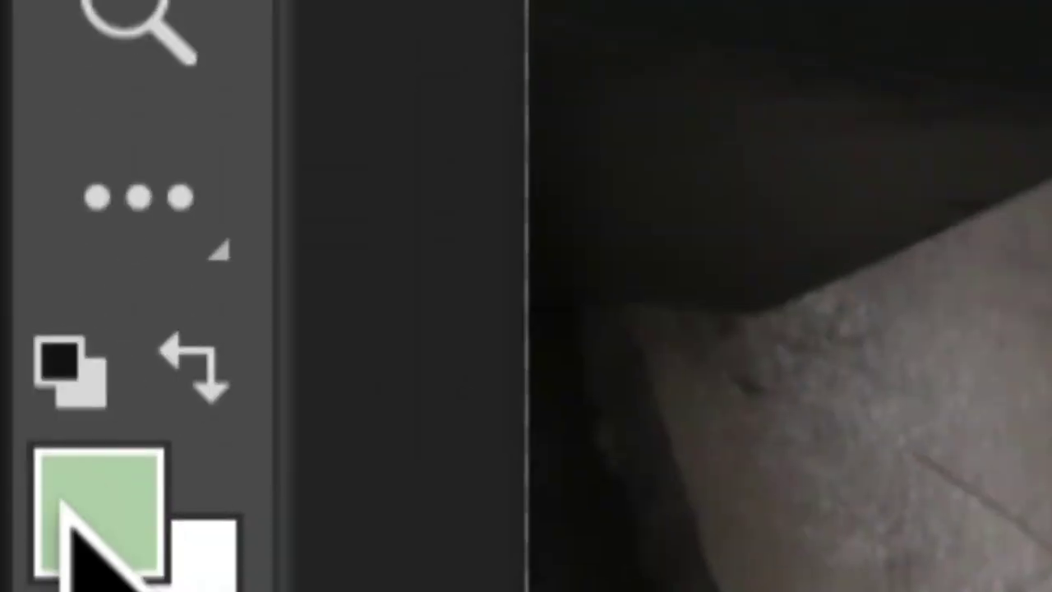
left_click(10, 505)
left_click_drag(380, 294, 336, 379)
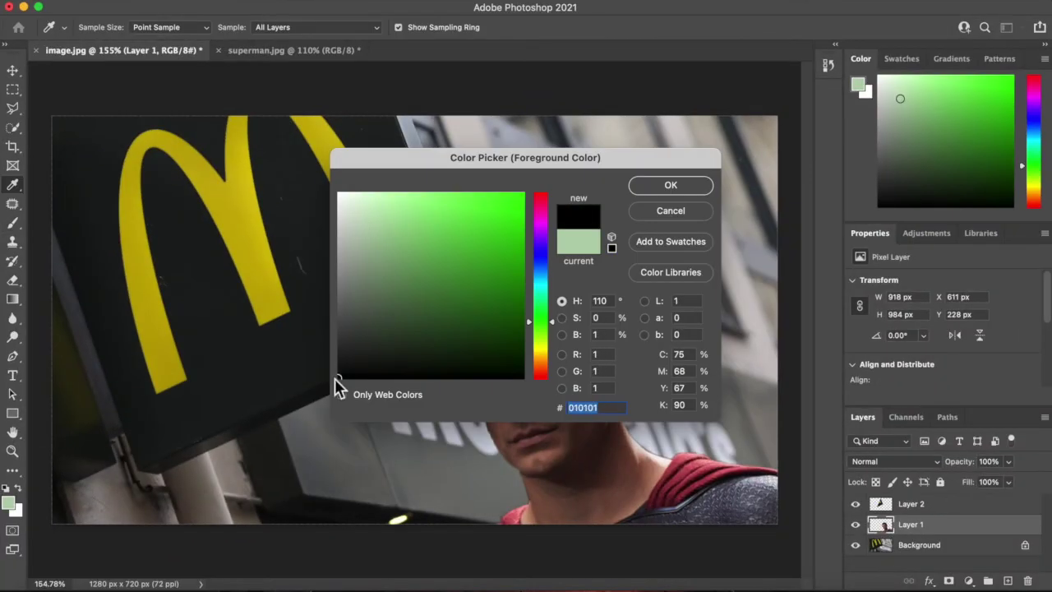
Confirm near-black and brush a soft shadow on Layer 1 beneath the sign edge.
left_click(666, 193)
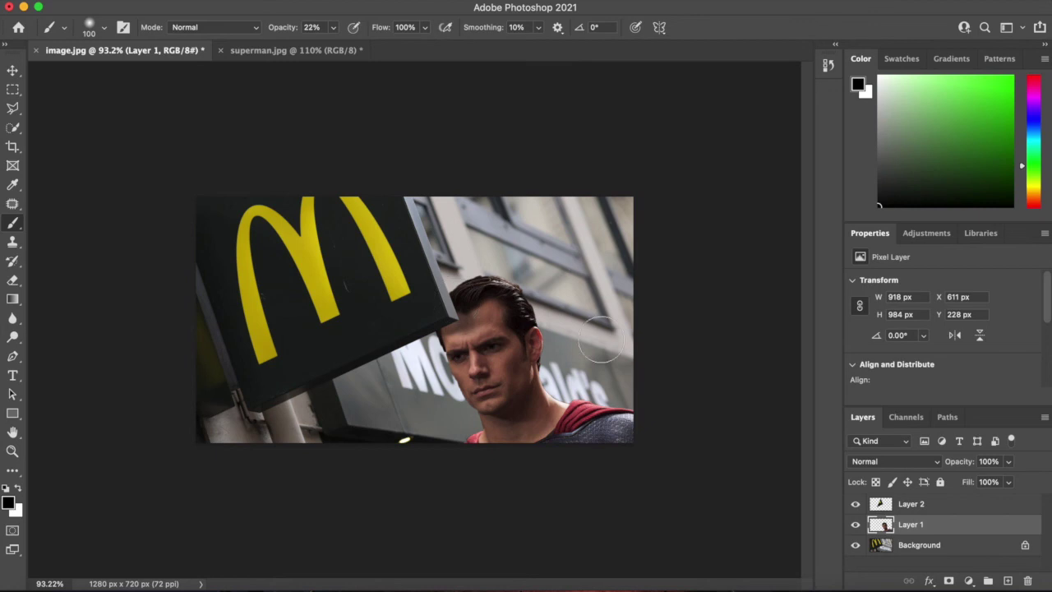
left_click(13, 72)
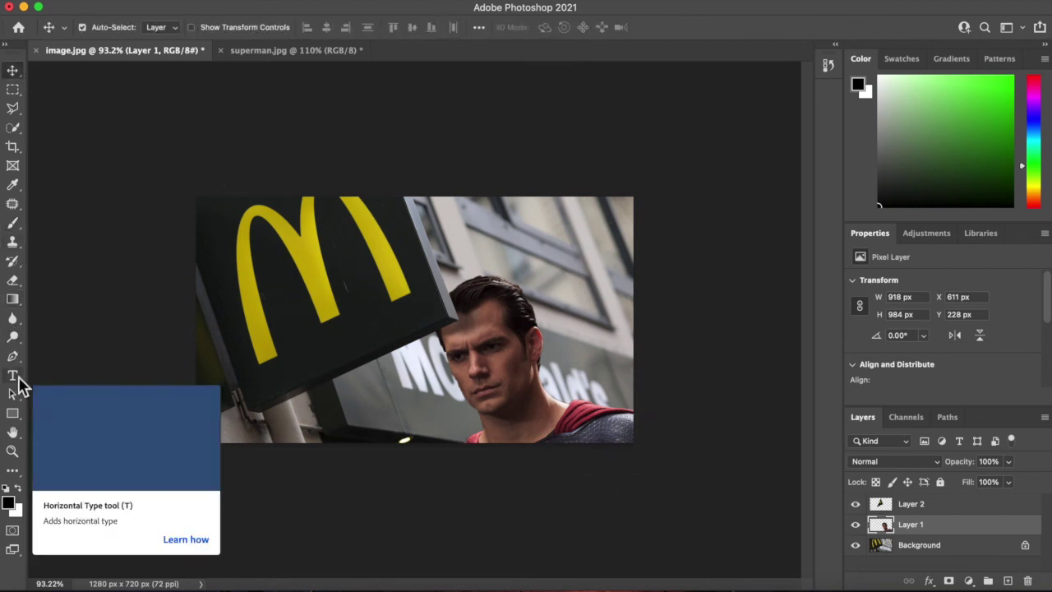
Paste the two-line Superman caption at the top right as a type layer and enlarge it.
key("t")
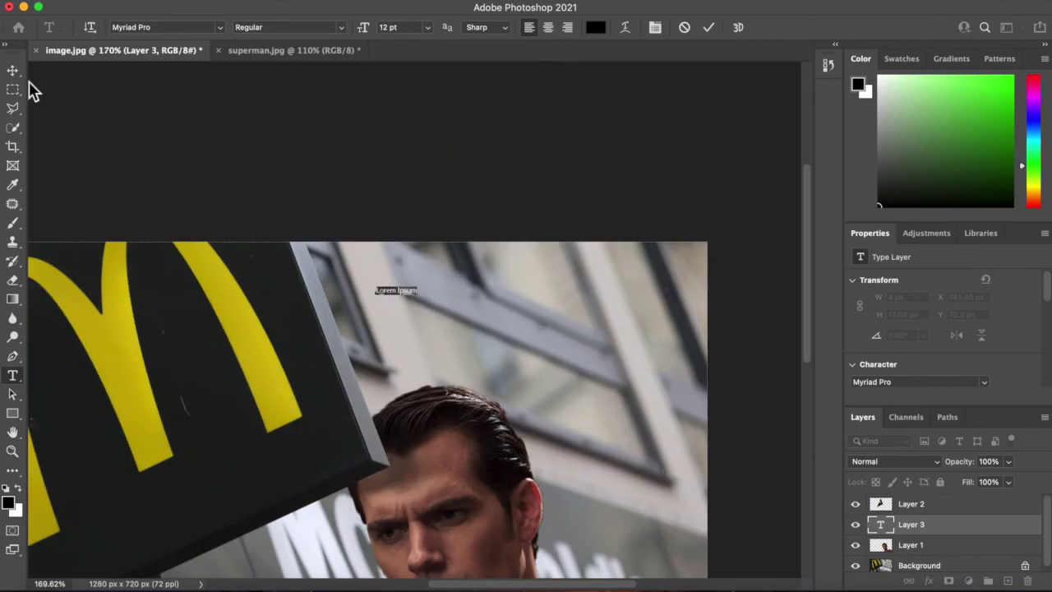
type("The moment Superman")
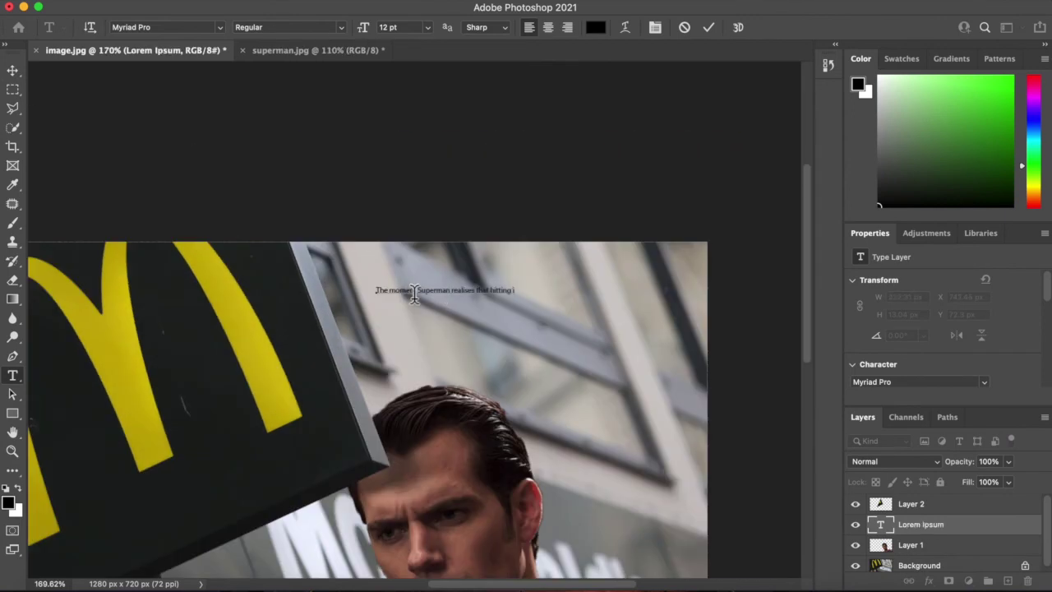
key("ctrl+t")
key("ctrl+0")
key("Return")
Colour the whole caption white and commit the type layer.
double_click(538, 230)
left_click(595, 28)
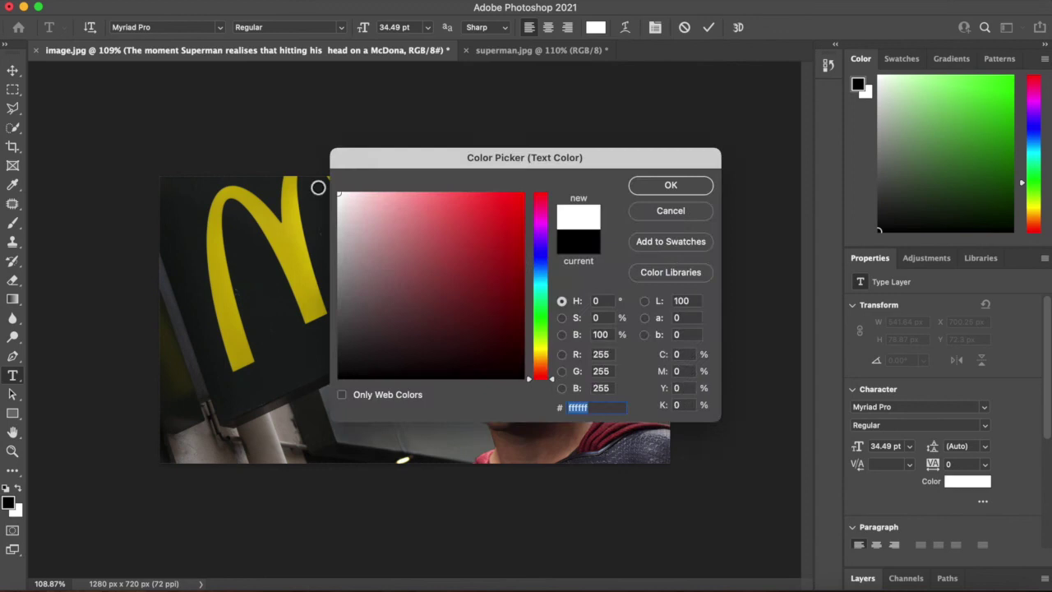
key("Return")
key("Escape")
key("v")
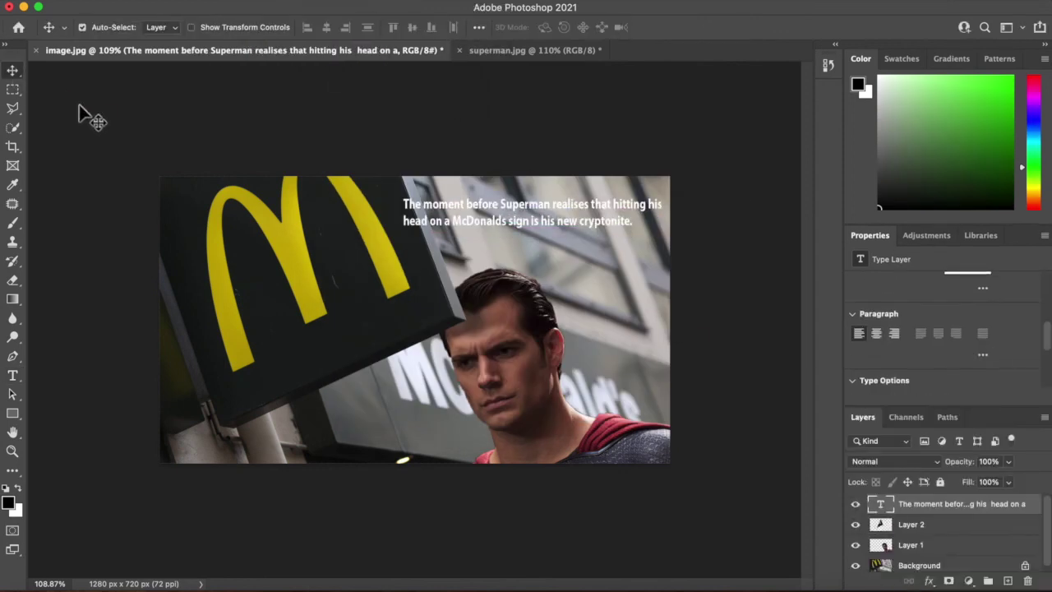